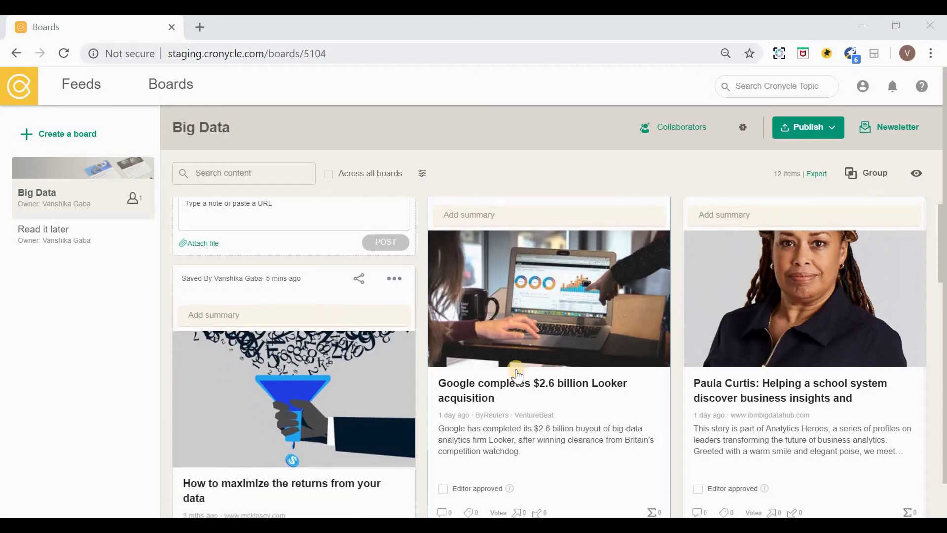
Mark the Google Looker acquisition article as editor approved, and open the Weather Source article to approve it too
scroll(516, 376, "down", 2)
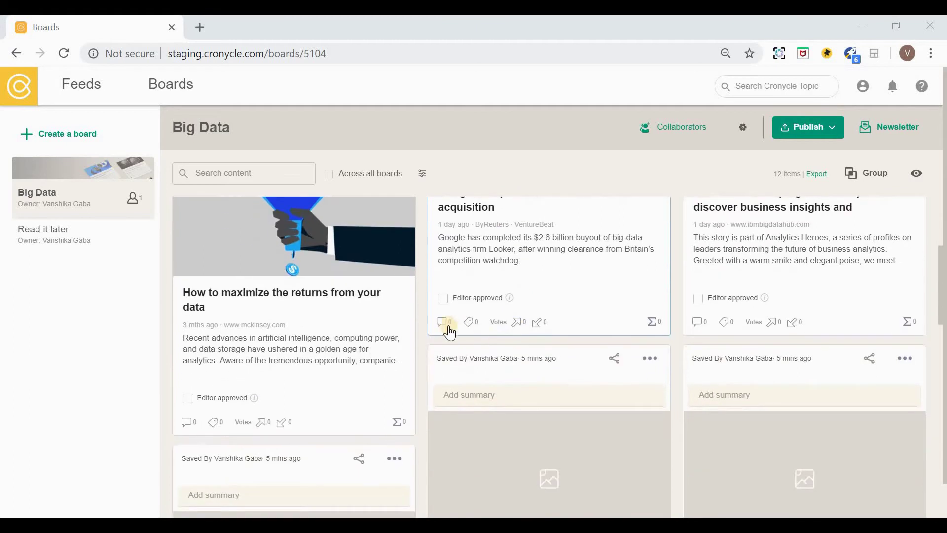
scroll(548, 419, "down", 4)
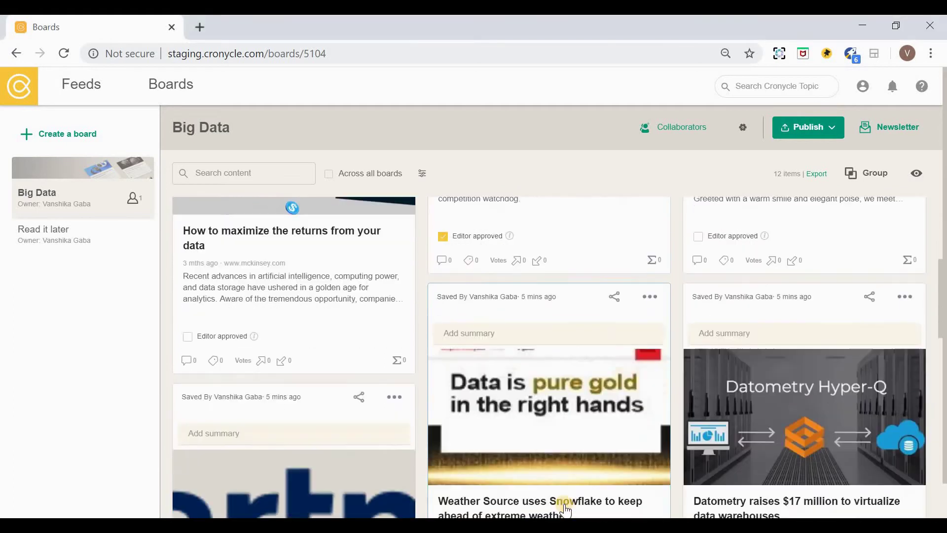
left_click(556, 389)
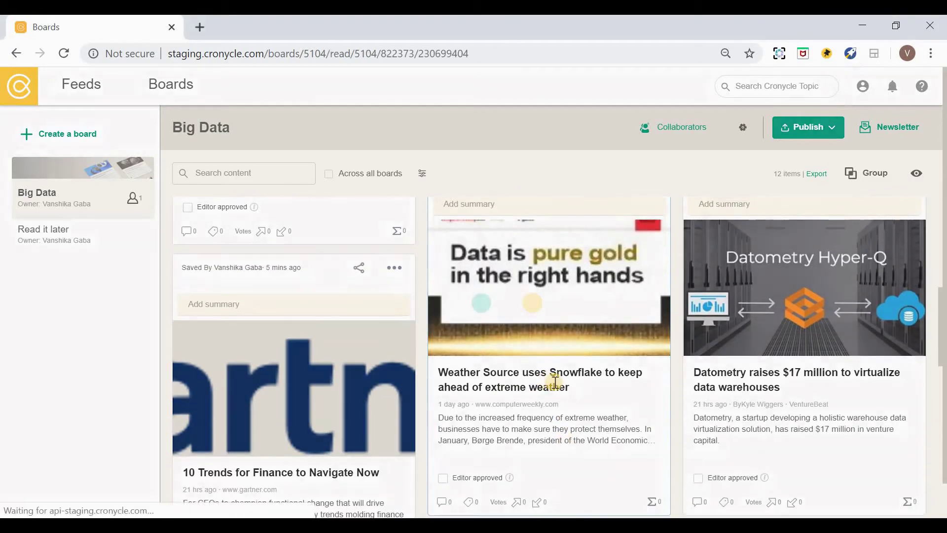
scroll(556, 382, "down", 15)
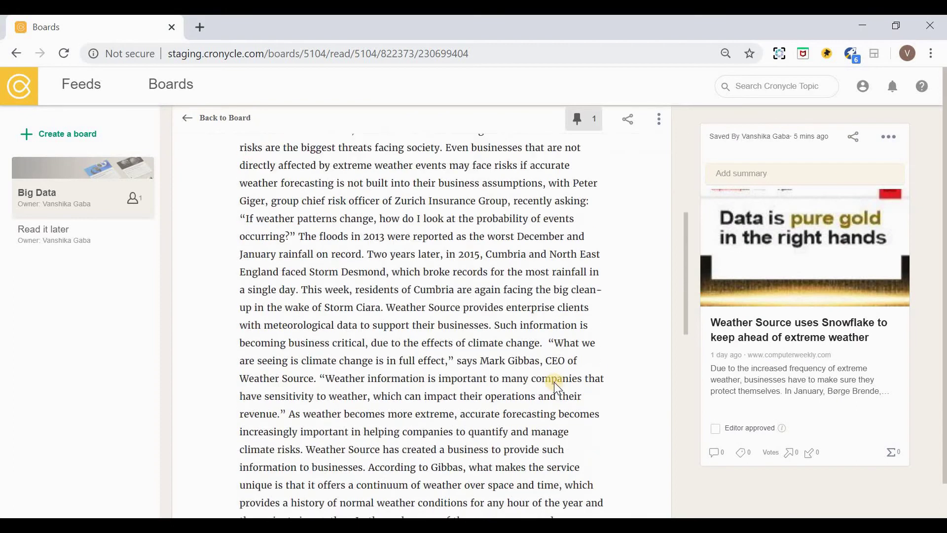
scroll(717, 401, "down", 1)
left_click(716, 394)
Return to the Big Data board and mark the Datometry article as editor approved
scroll(425, 264, "up", 15)
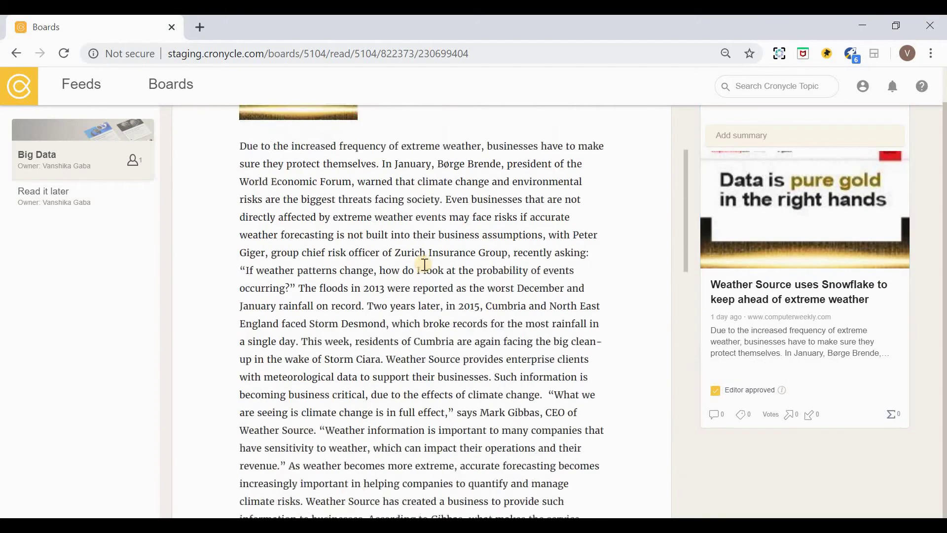
left_click(186, 141)
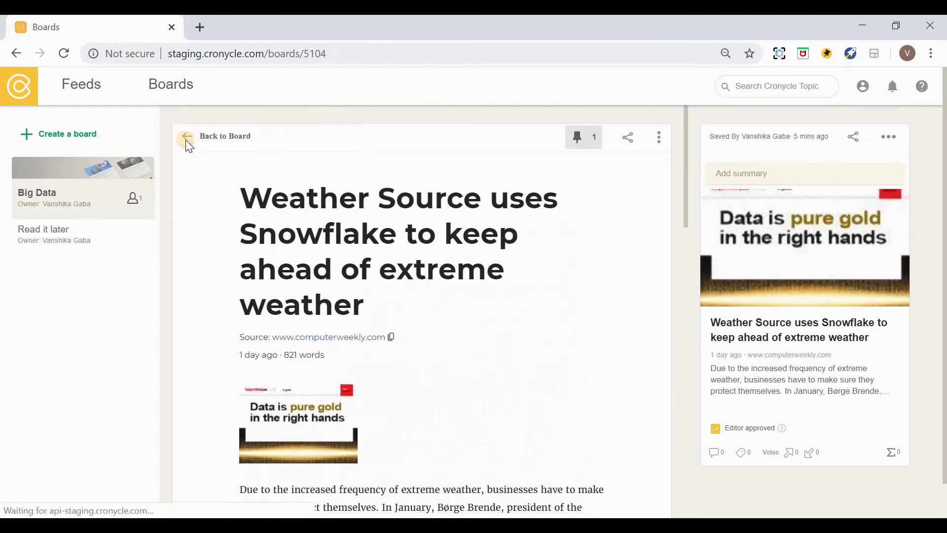
scroll(694, 290, "down", 3)
left_click(698, 282)
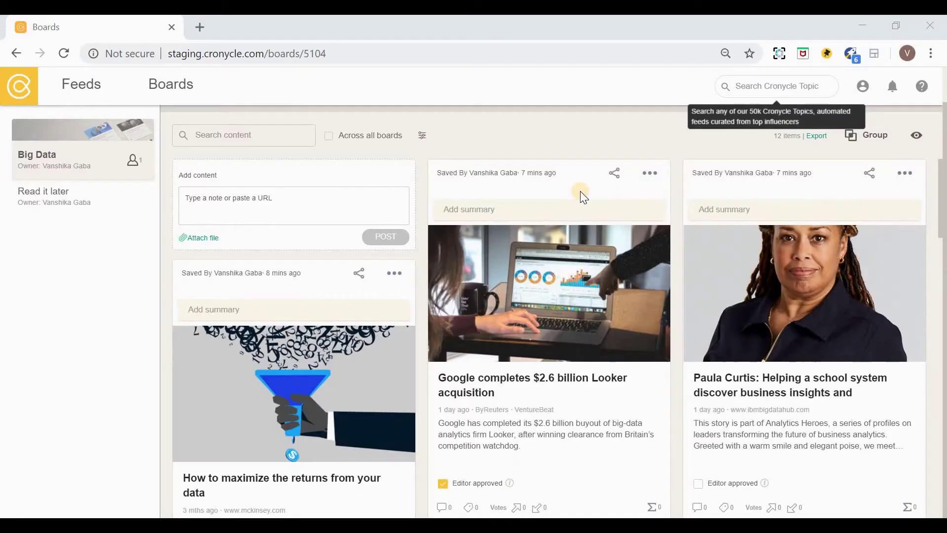
Open the Google Looker acquisition article in the reader and return to the board
scroll(580, 192, "down", 2)
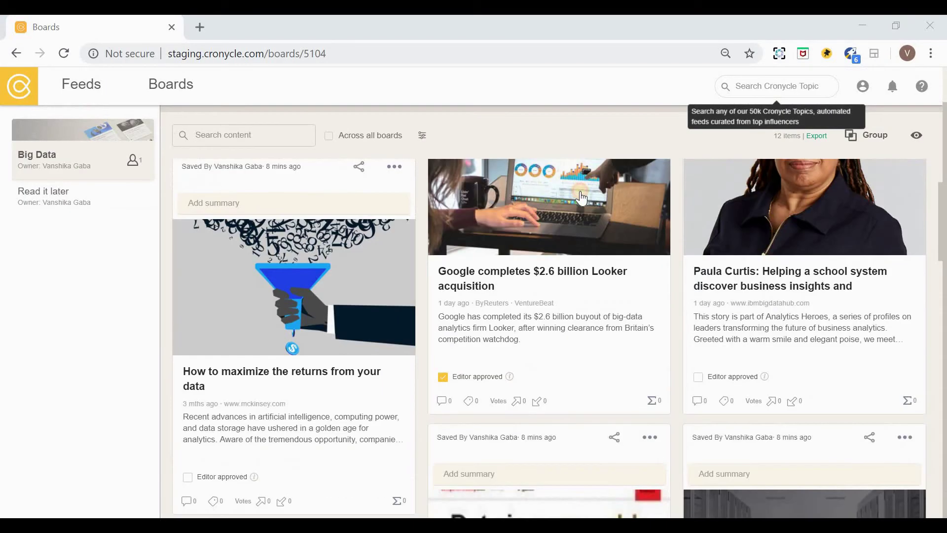
left_click(580, 190)
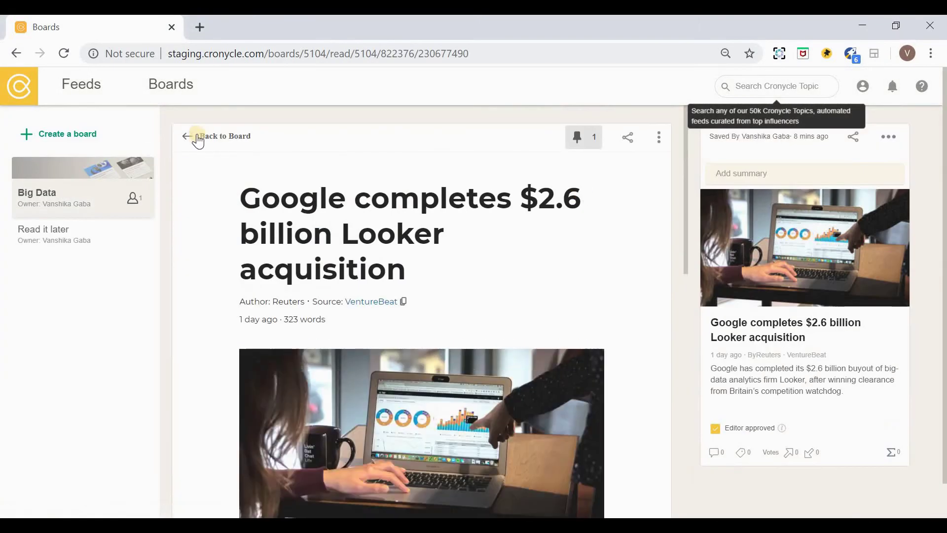
left_click(190, 135)
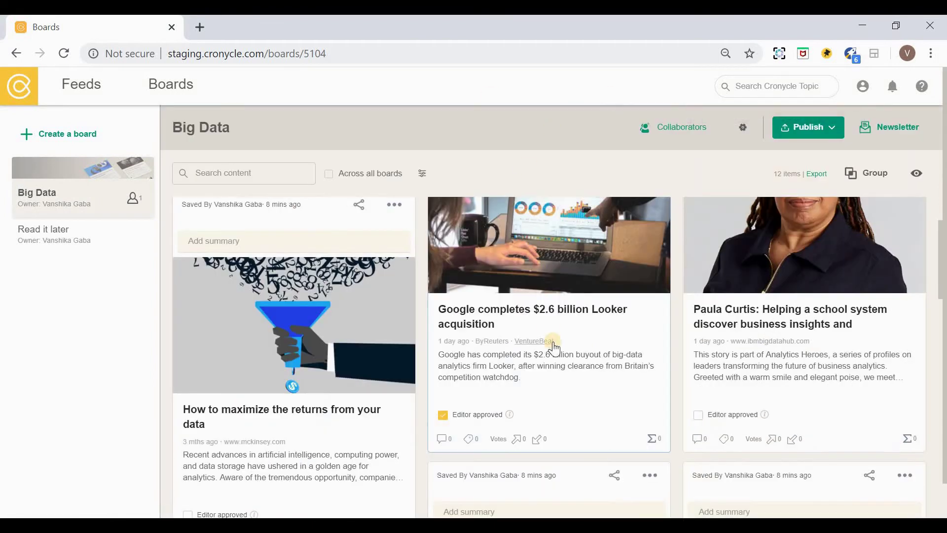
scroll(552, 341, "down", 2)
scroll(553, 341, "down", 2)
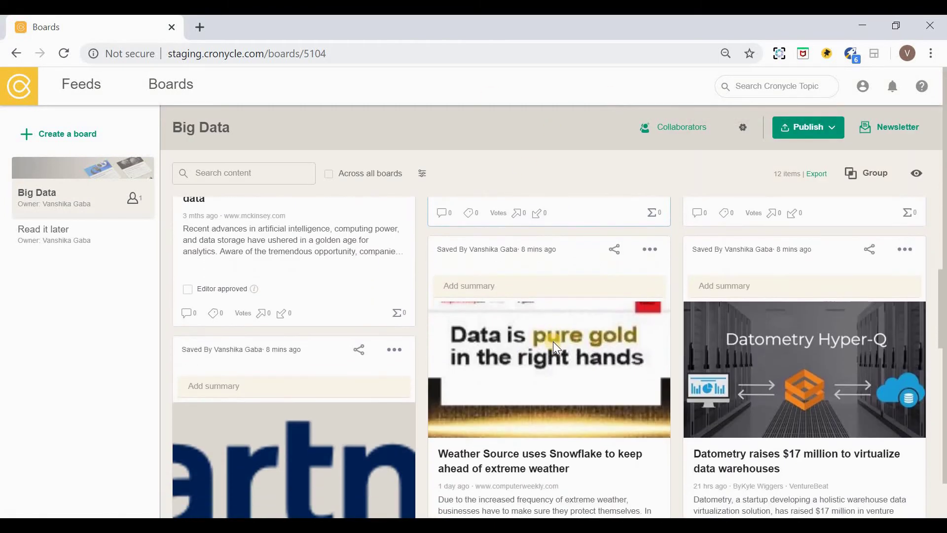
scroll(509, 297, "up", 2)
Filter the Big Data board by Editor Approved content and look through the filtered articles
left_click(420, 175)
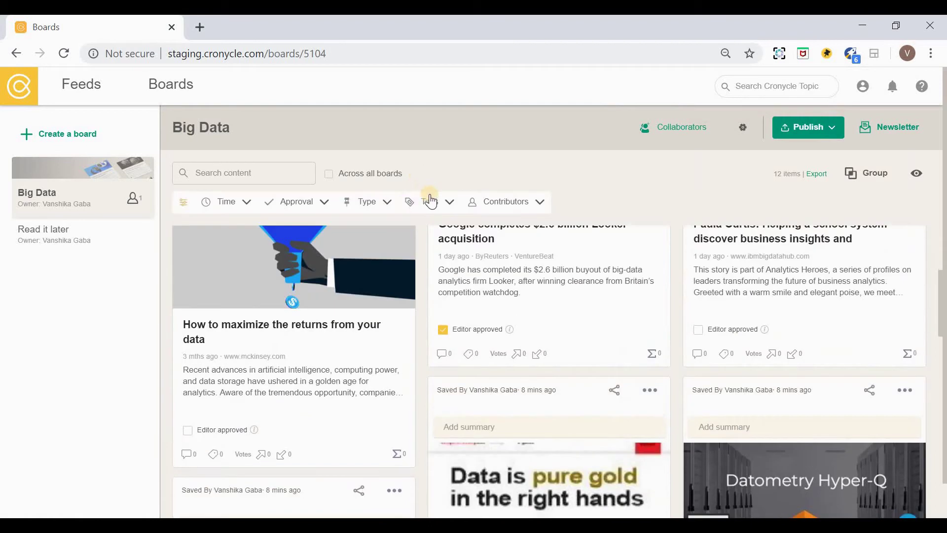
left_click(310, 205)
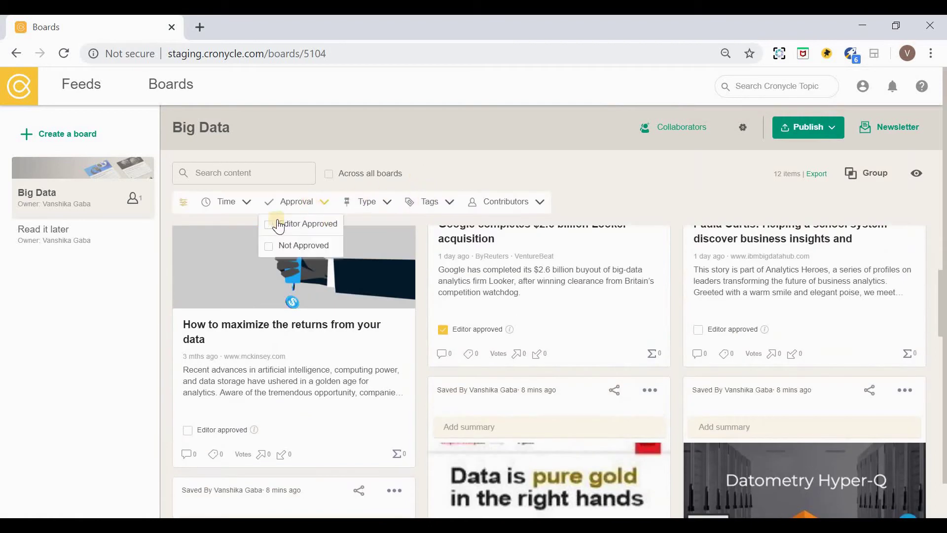
left_click(275, 225)
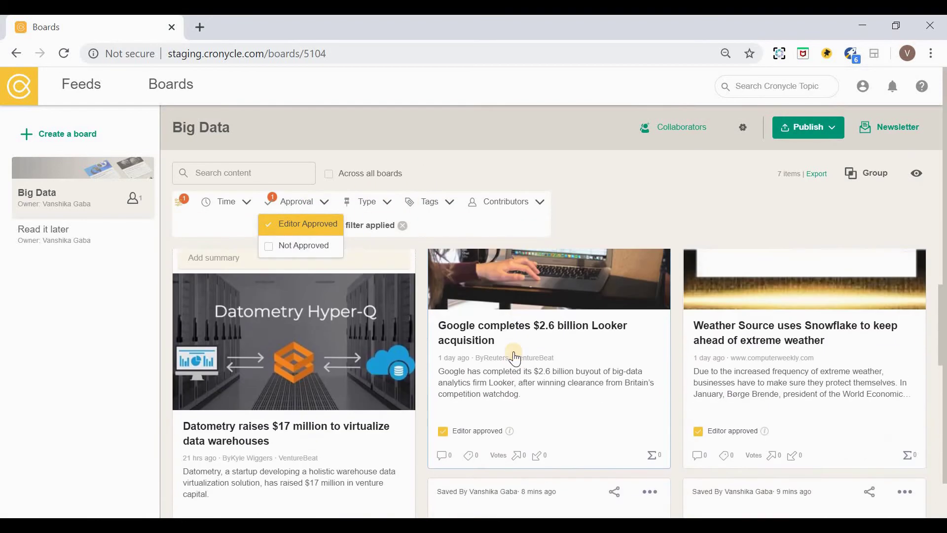
left_click(611, 238)
scroll(600, 460, "down", 5)
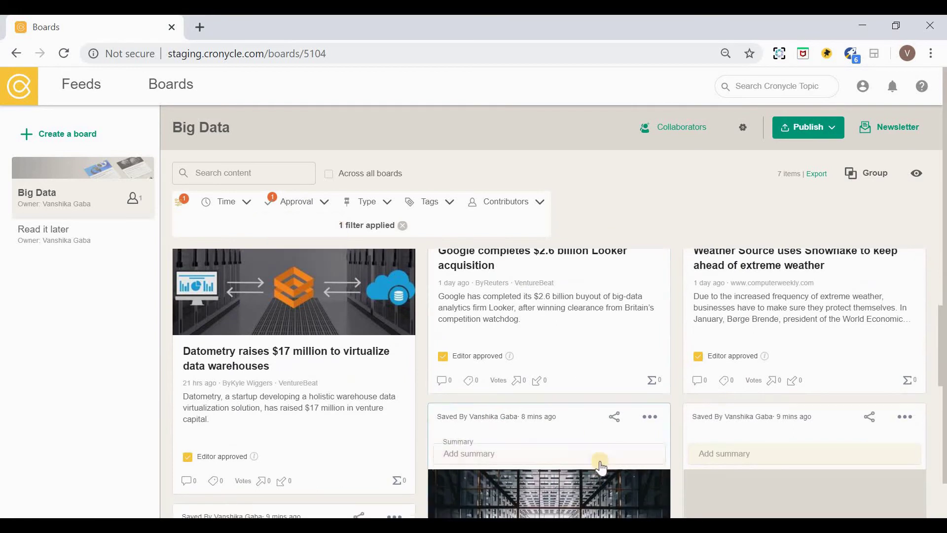
scroll(600, 463, "down", 5)
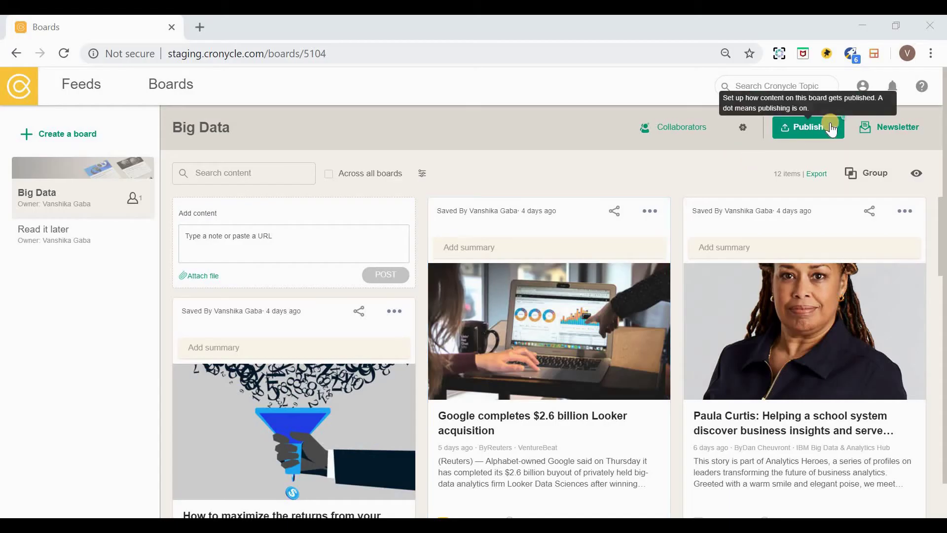
Start setting up the board's publishing as a curated feed, with access for everyone (public)
left_click(831, 128)
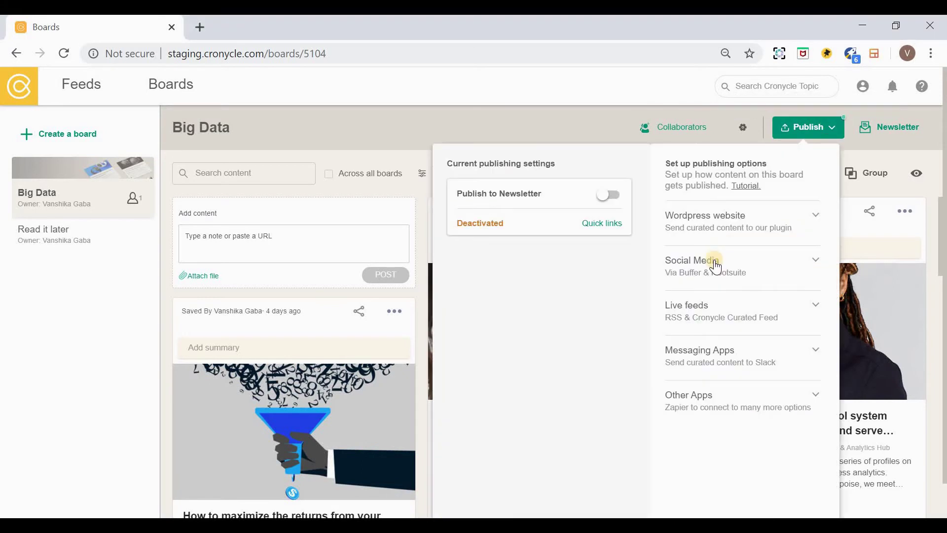
left_click(712, 315)
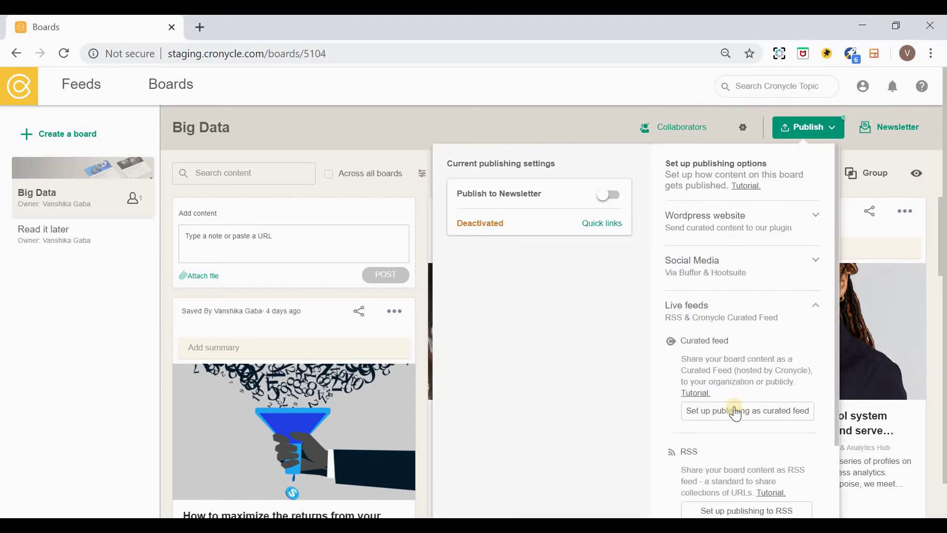
left_click(737, 412)
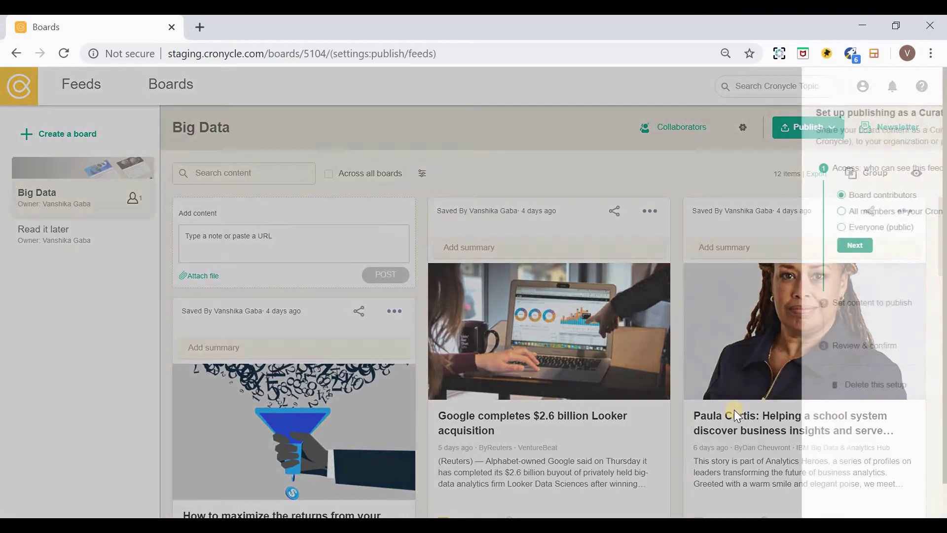
left_click(740, 212)
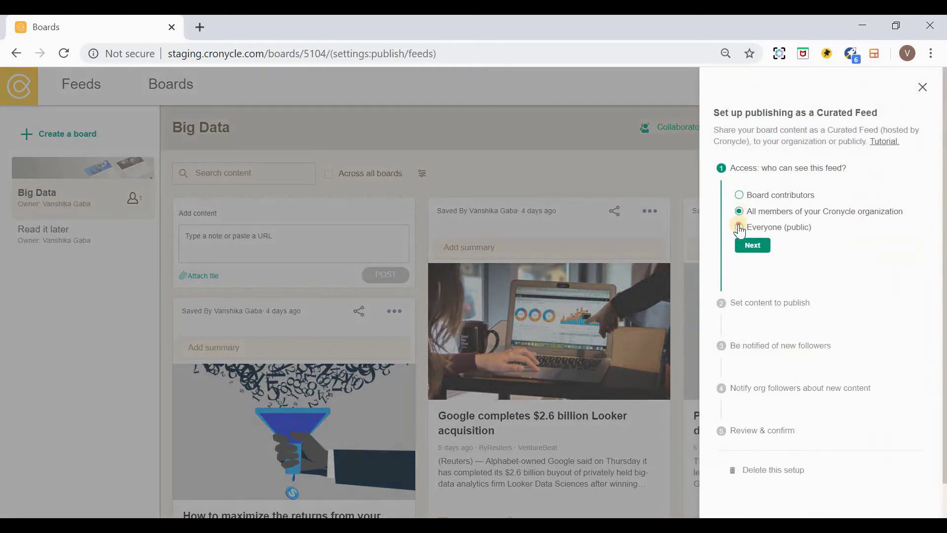
left_click(746, 246)
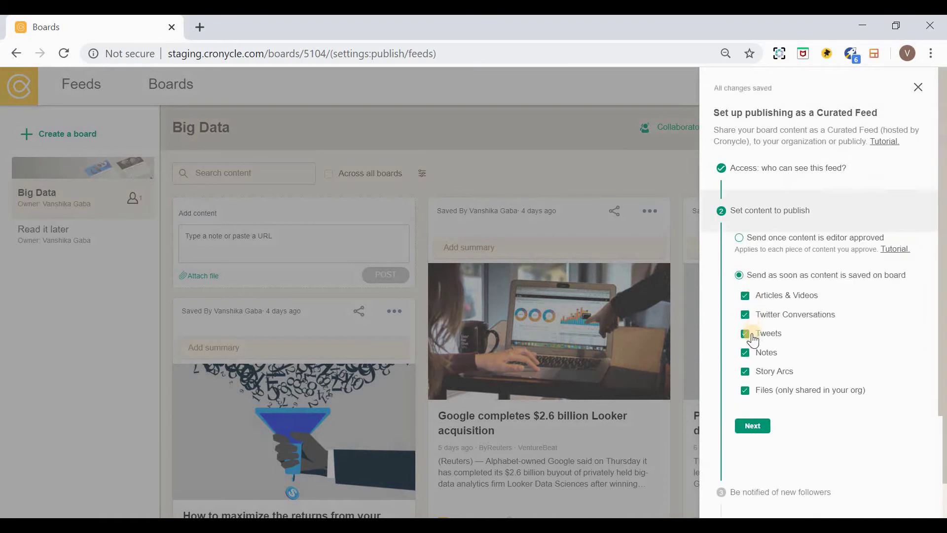
Set the curated feed to send content once editor approved, keep new-follower notifications enabled, and start publishing
left_click(739, 239)
left_click(753, 304)
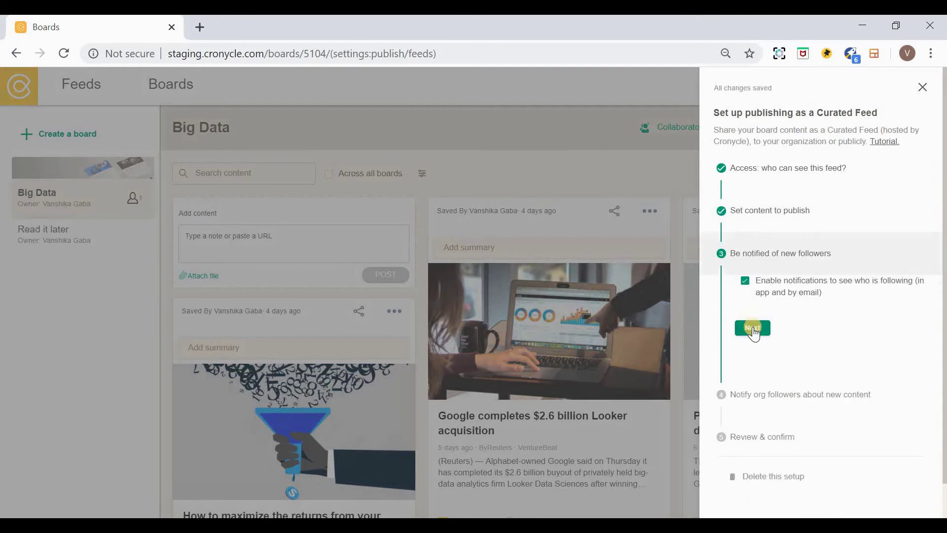
left_click(753, 330)
left_click(764, 383)
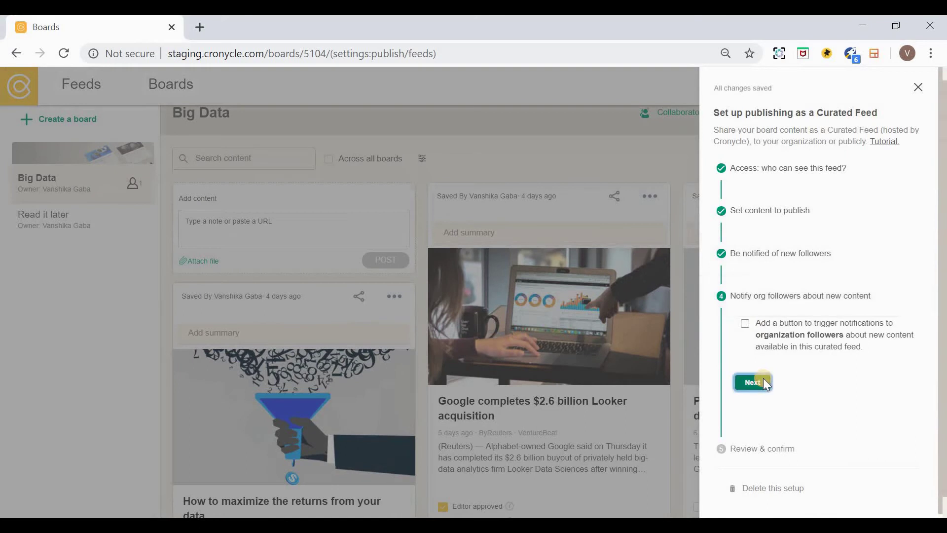
scroll(791, 469, "down", 1)
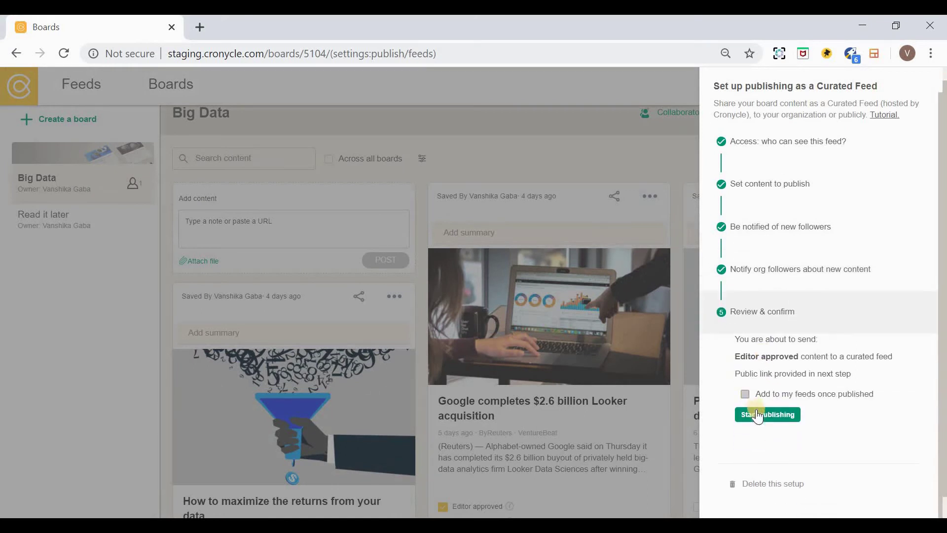
left_click(757, 413)
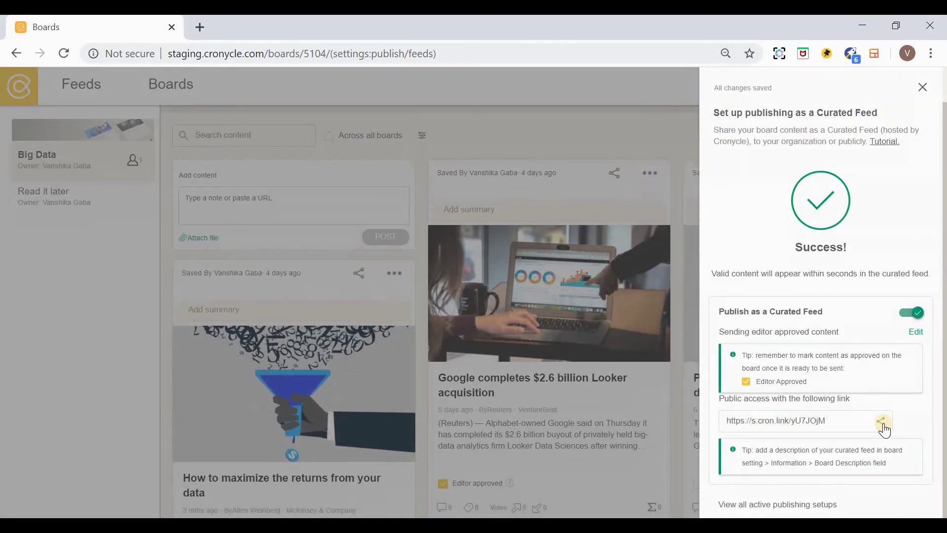
Open the curated feed's public link in an incognito window and look through the published articles
left_click(881, 427)
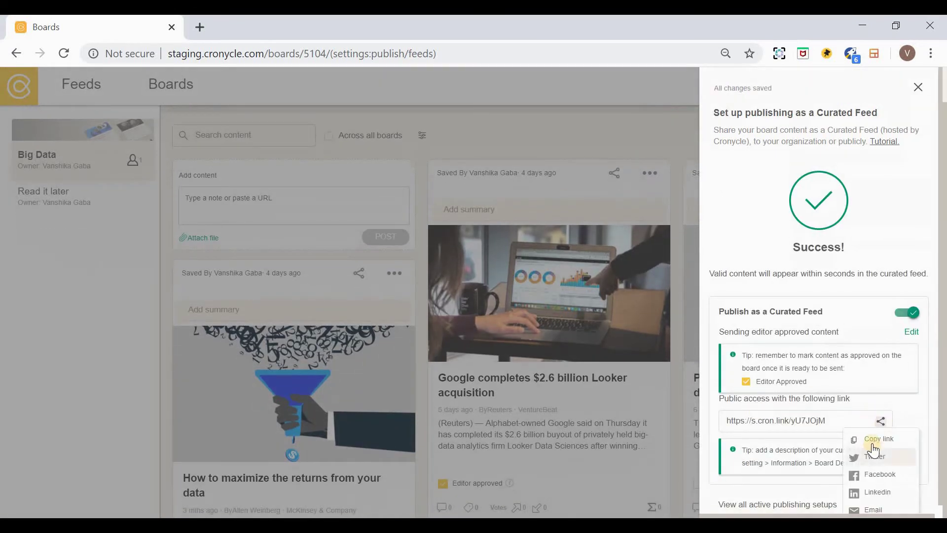
left_click(870, 441)
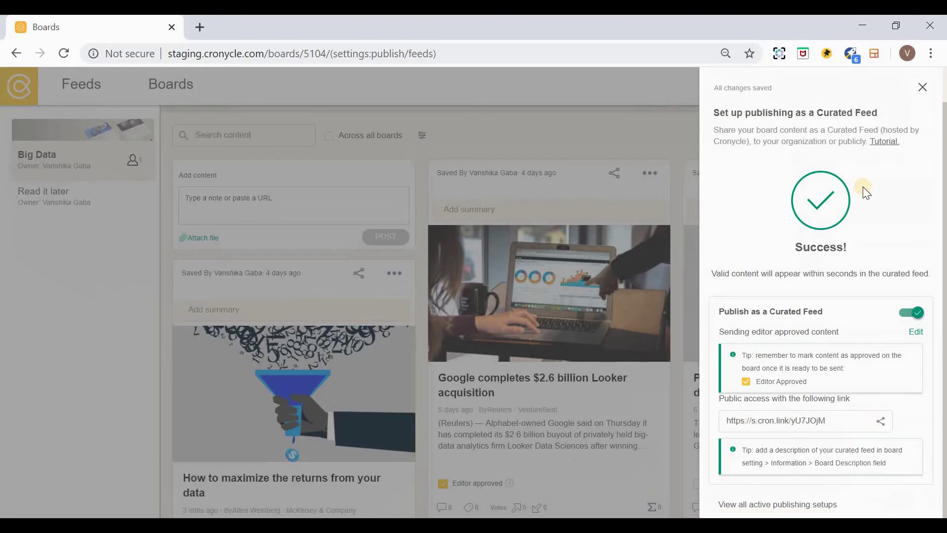
left_click(931, 54)
left_click(830, 109)
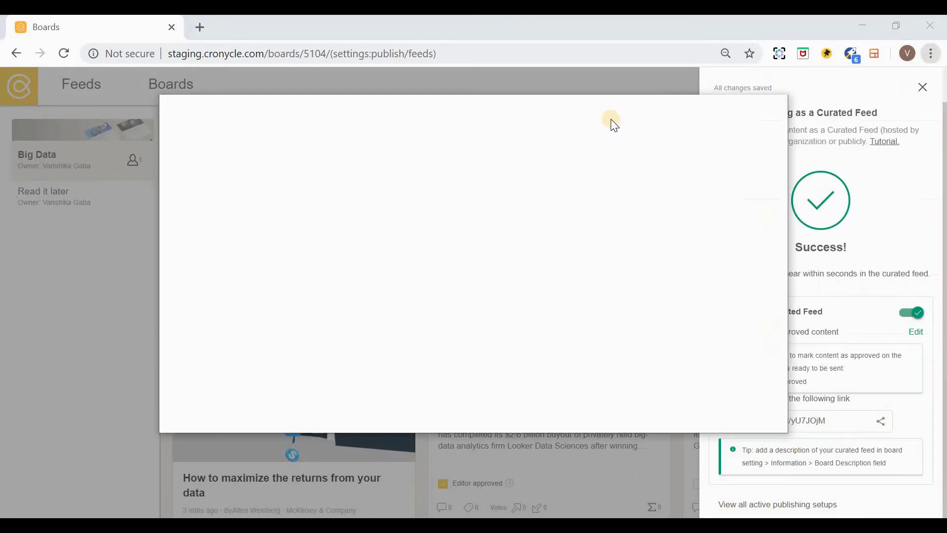
key("ctrl+v")
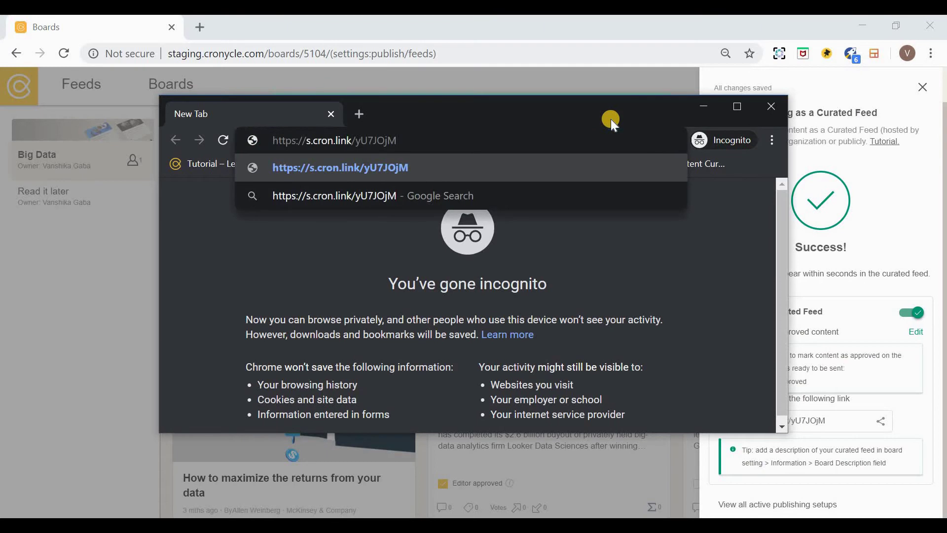
key("Return")
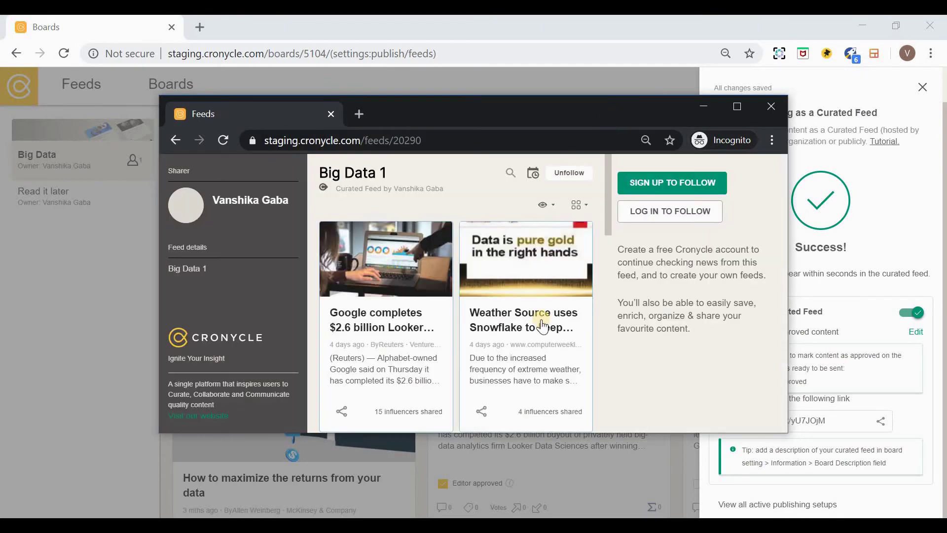
scroll(542, 325, "down", 5)
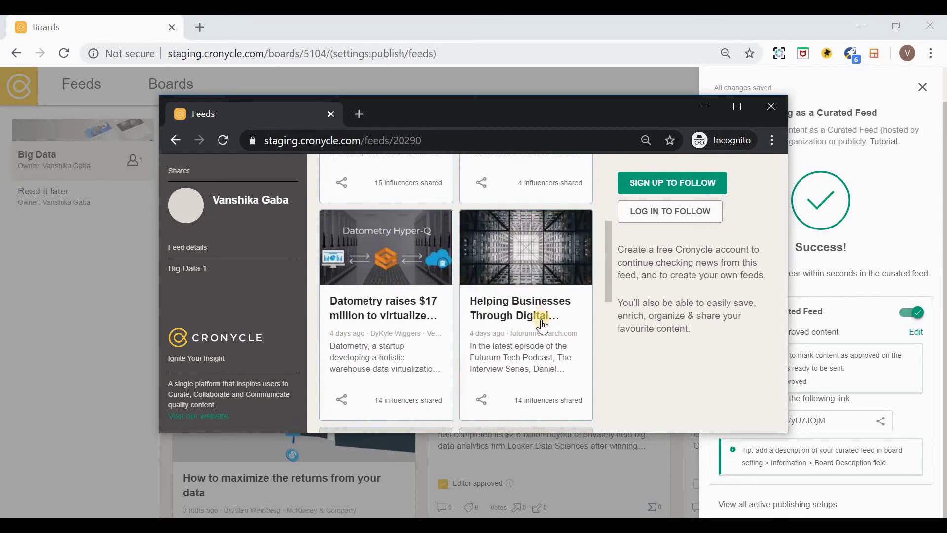
scroll(543, 325, "down", 4)
scroll(542, 325, "up", 10)
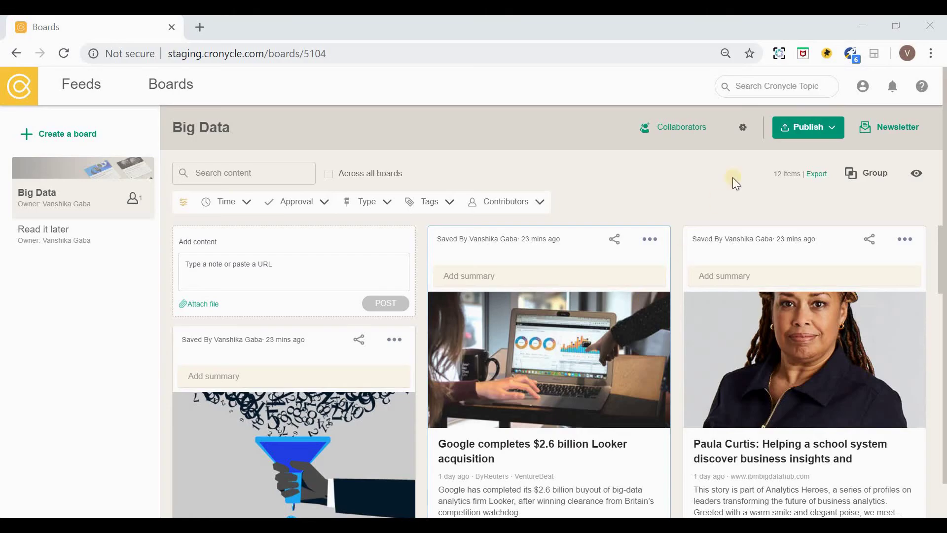
Start the board's social media publishing setup to Buffer and connect the Buffer account
left_click(795, 128)
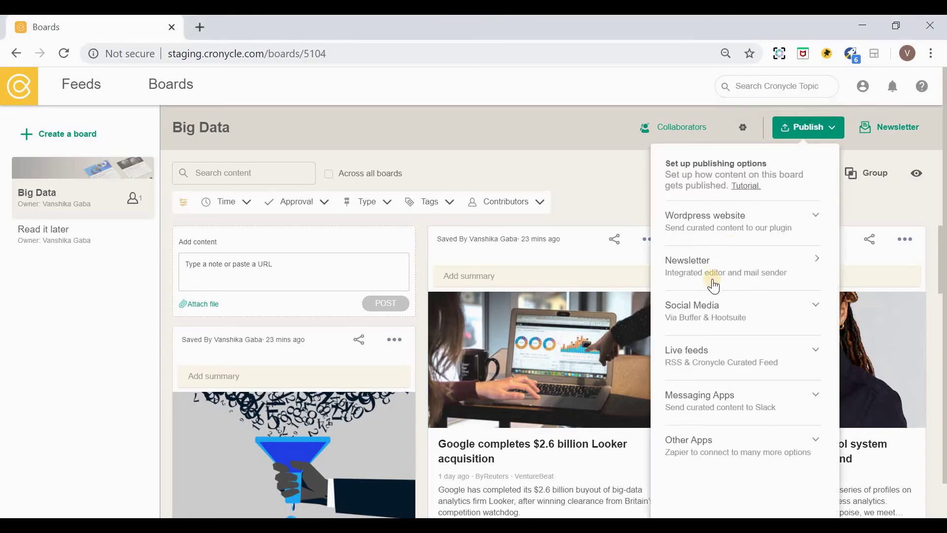
left_click(708, 311)
left_click(728, 400)
left_click(756, 231)
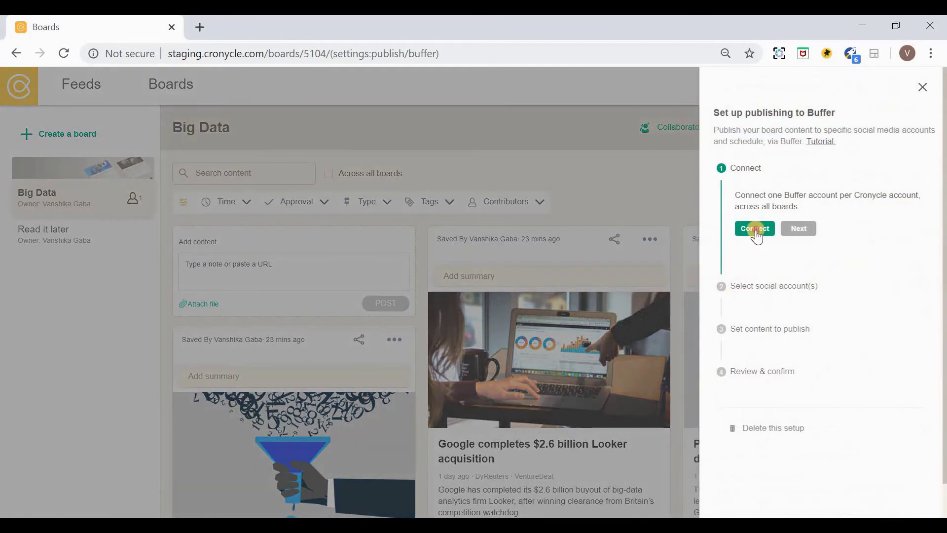
left_click(473, 314)
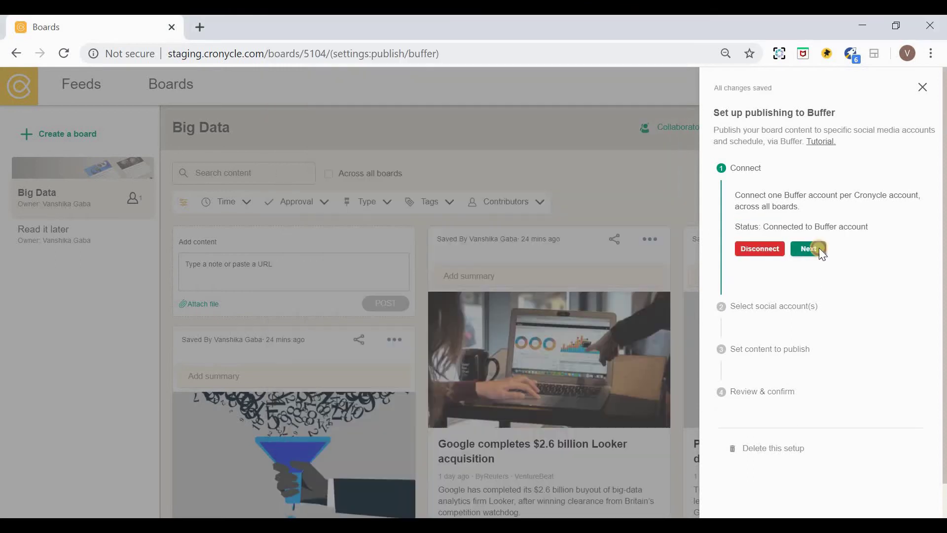
Select the Cronycle LinkedIn and cronycle Twitter accounts for Buffer and set content to send once editor approved
left_click(819, 248)
left_click(775, 262)
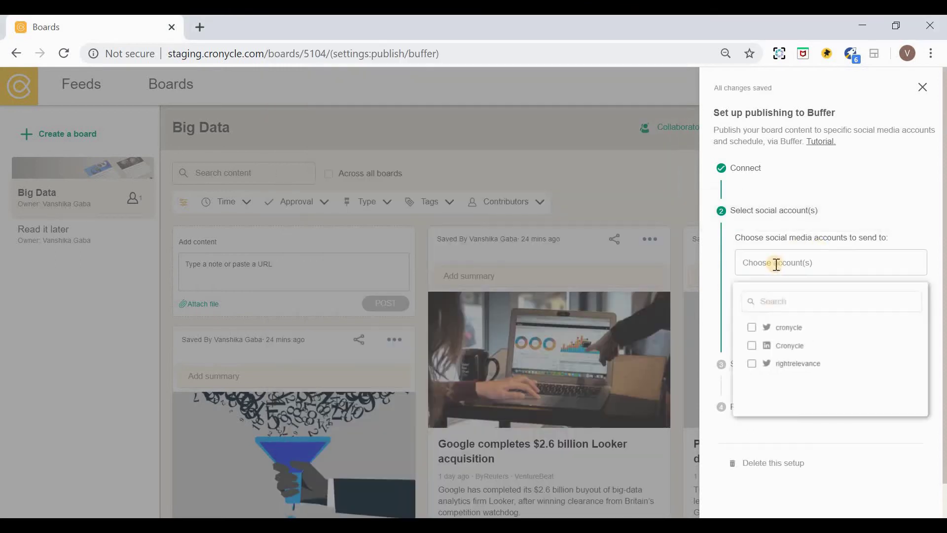
left_click(751, 347)
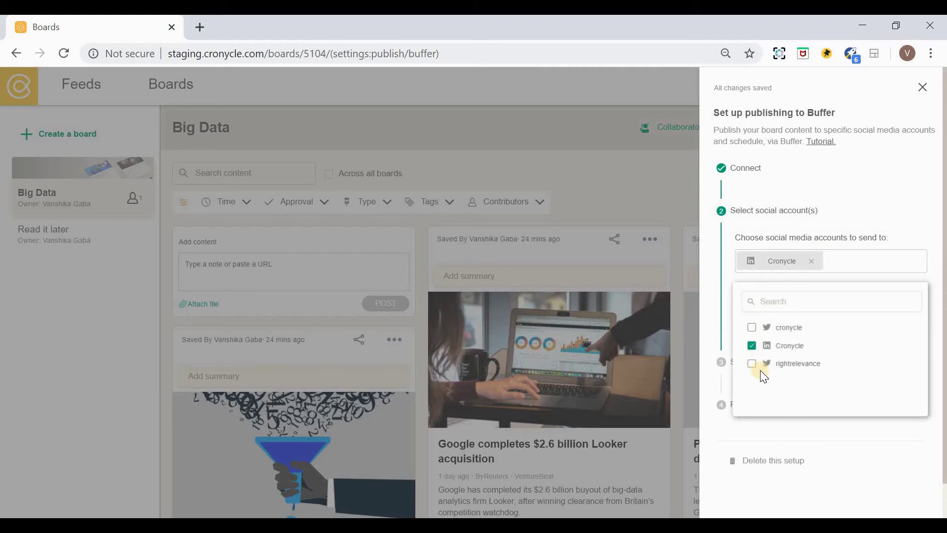
left_click(751, 327)
left_click(940, 317)
left_click(752, 307)
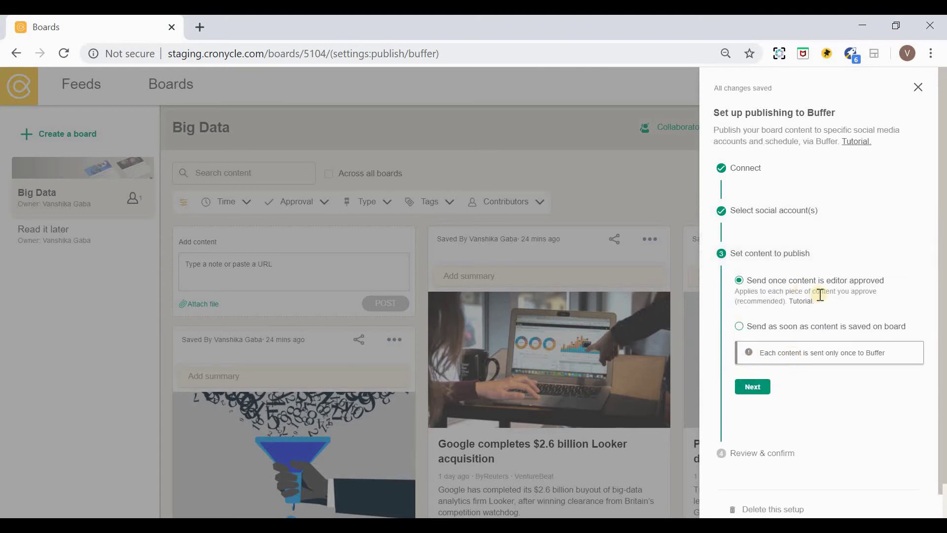
left_click(759, 382)
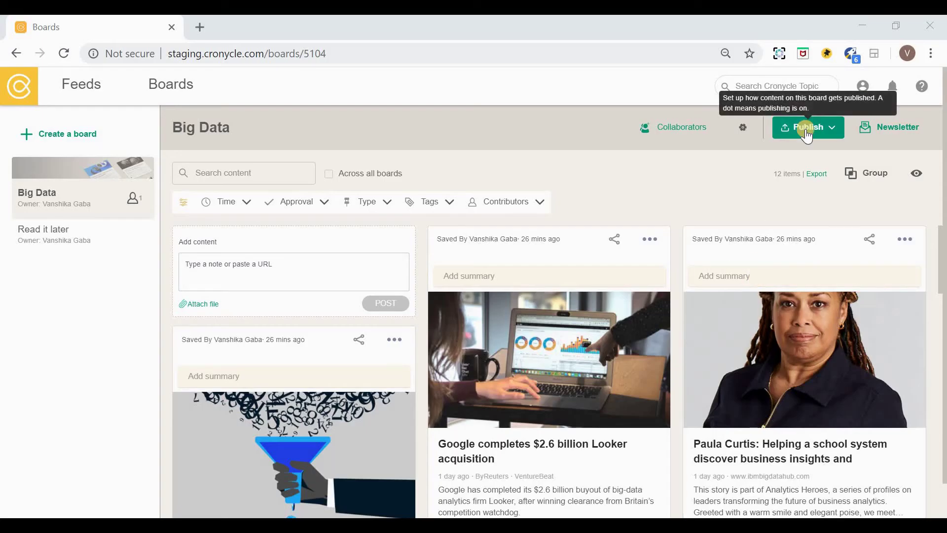
Start the board's newsletter publishing setup and open the newsletter editor
left_click(808, 127)
left_click(711, 269)
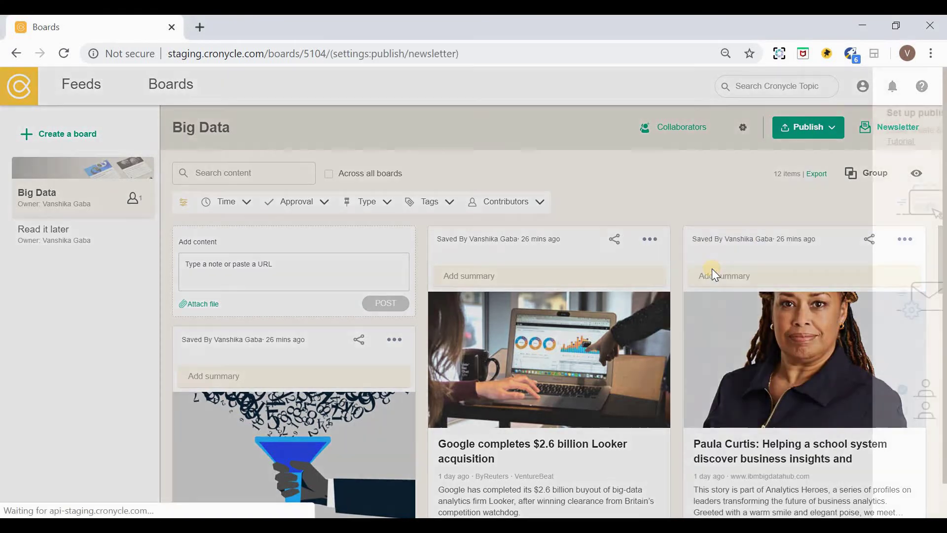
left_click(812, 486)
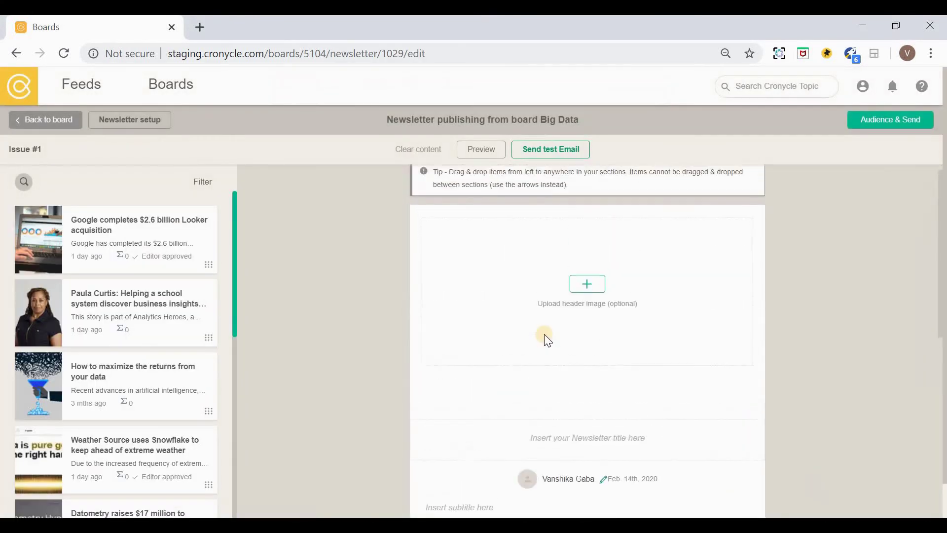
Title the newsletter's first section "Big Data News"
scroll(546, 339, "down", 1)
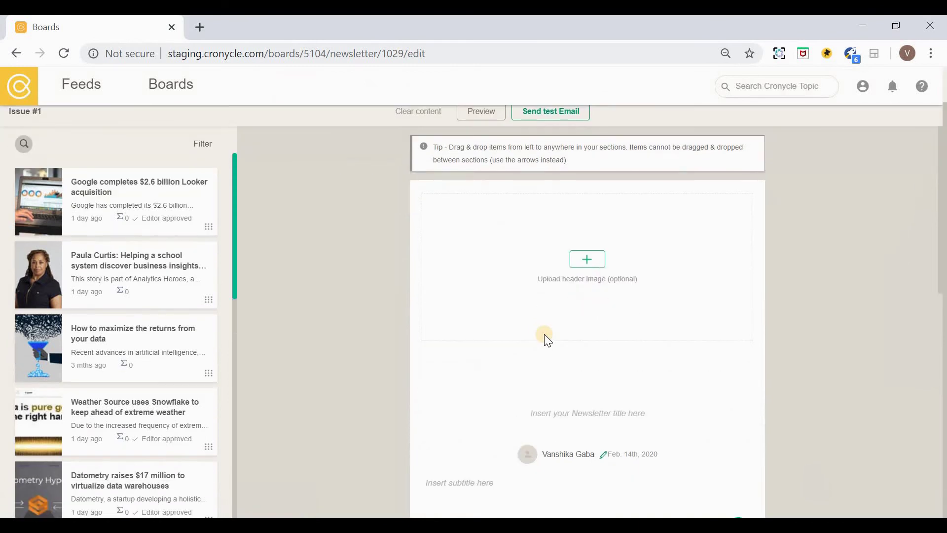
scroll(547, 339, "down", 6)
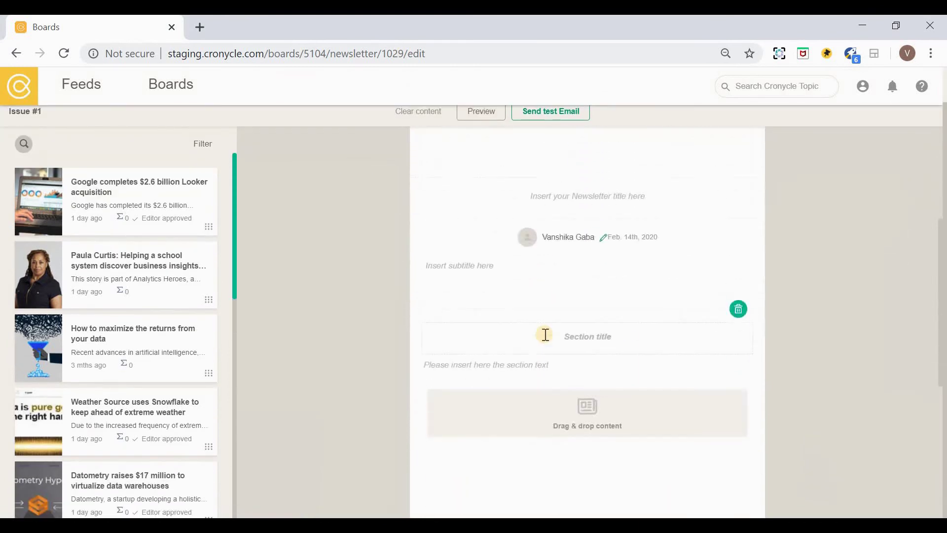
left_click(586, 223)
type("Big Data ")
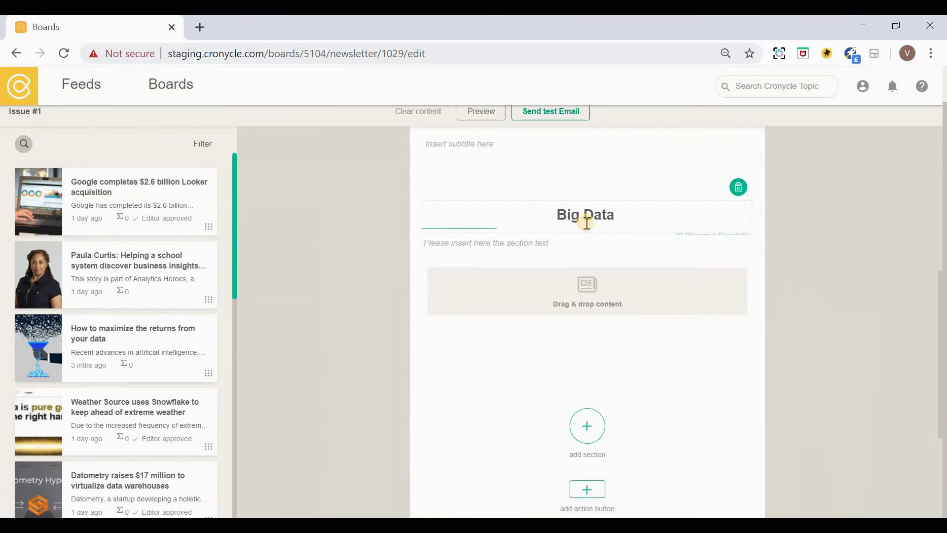
type("News")
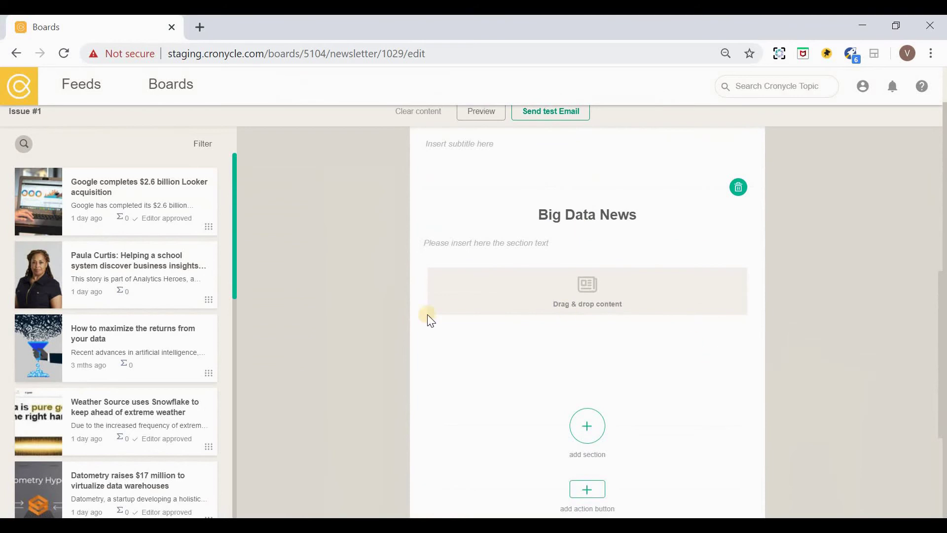
Add the Google Looker acquisition, Paula Curtis and Weather Source Snowflake articles to the newsletter's Big Data News section
left_click_drag(111, 201, 518, 283)
scroll(339, 263, "down", 4)
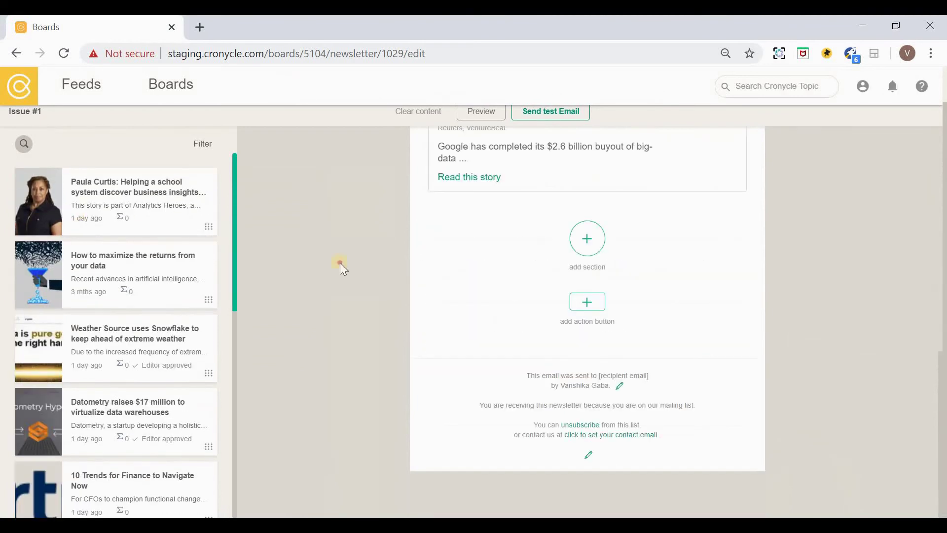
left_click_drag(472, 214, 546, 178)
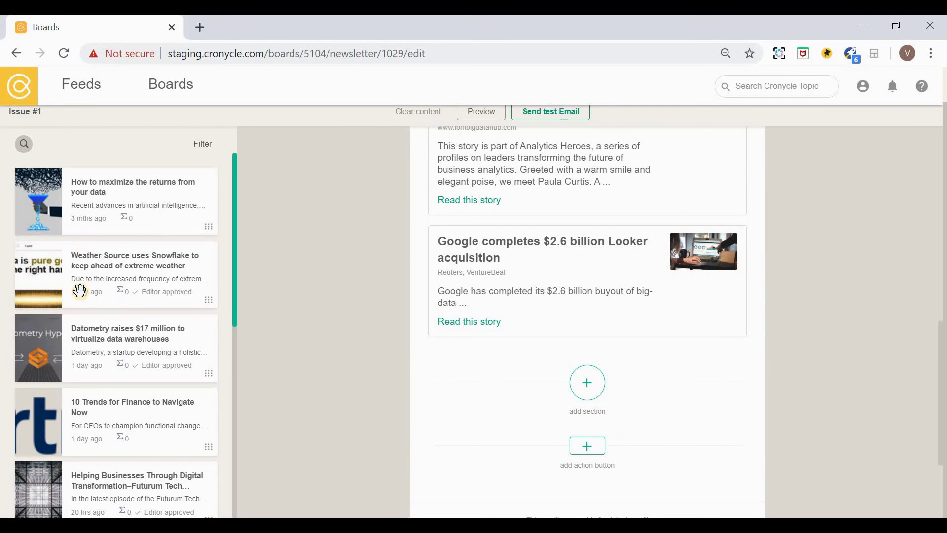
left_click_drag(79, 290, 501, 360)
scroll(679, 320, "up", 10)
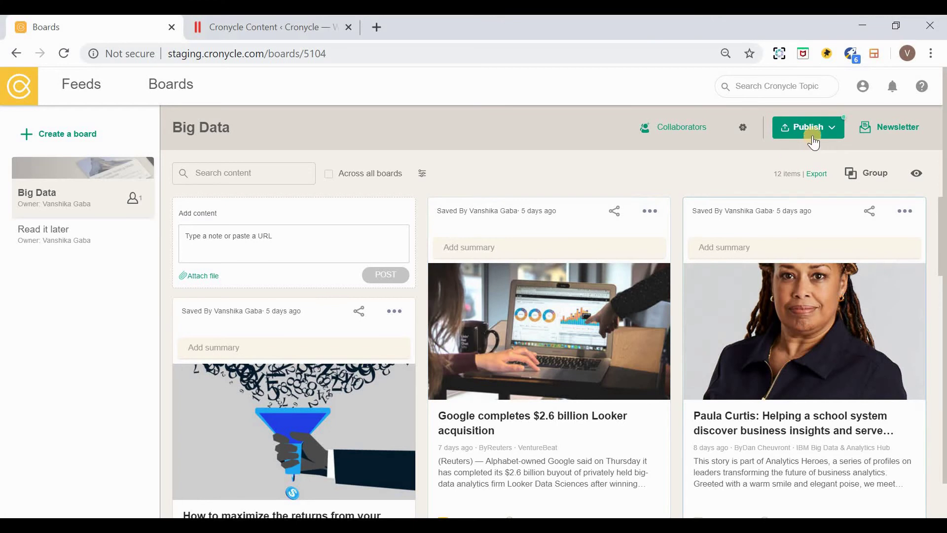
Set up the board's publishing to the WordPress plugin, sending content once editor approved, and start publishing
left_click(809, 140)
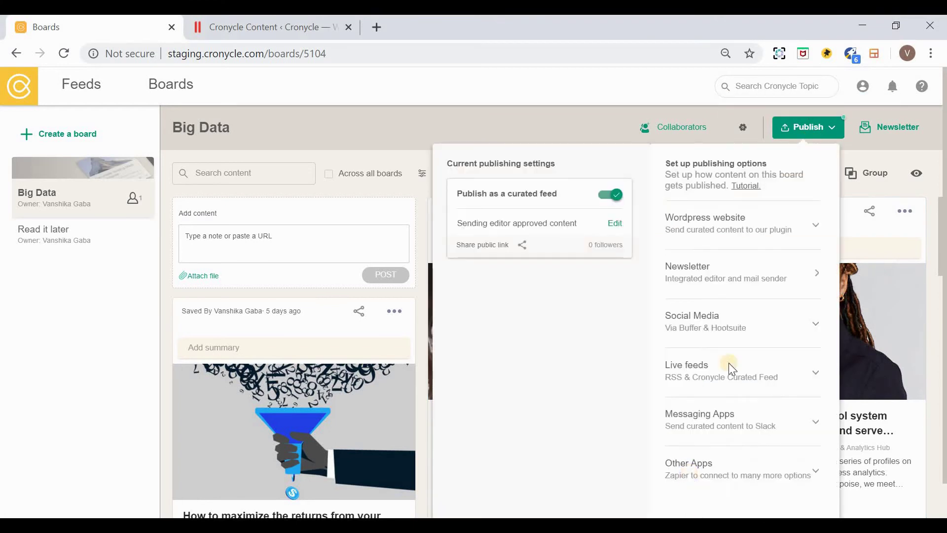
left_click(720, 241)
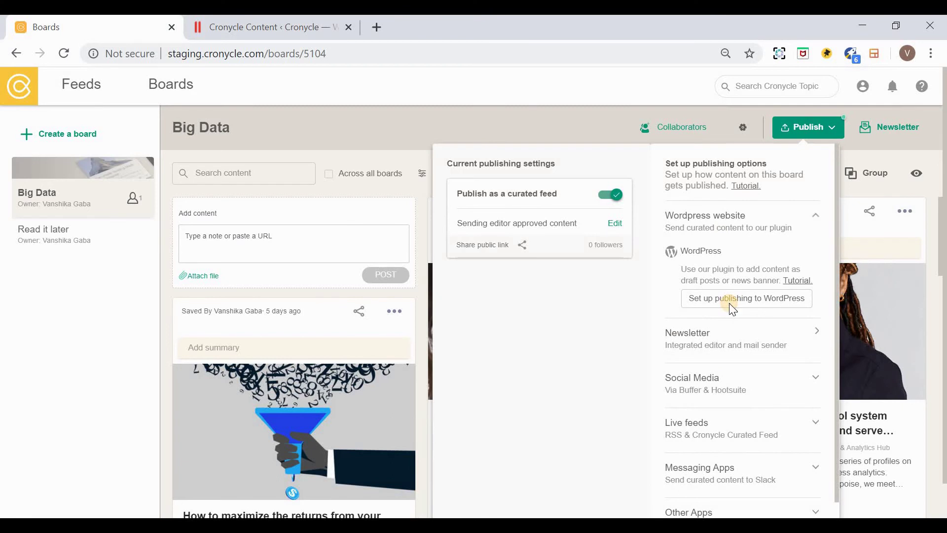
left_click(729, 307)
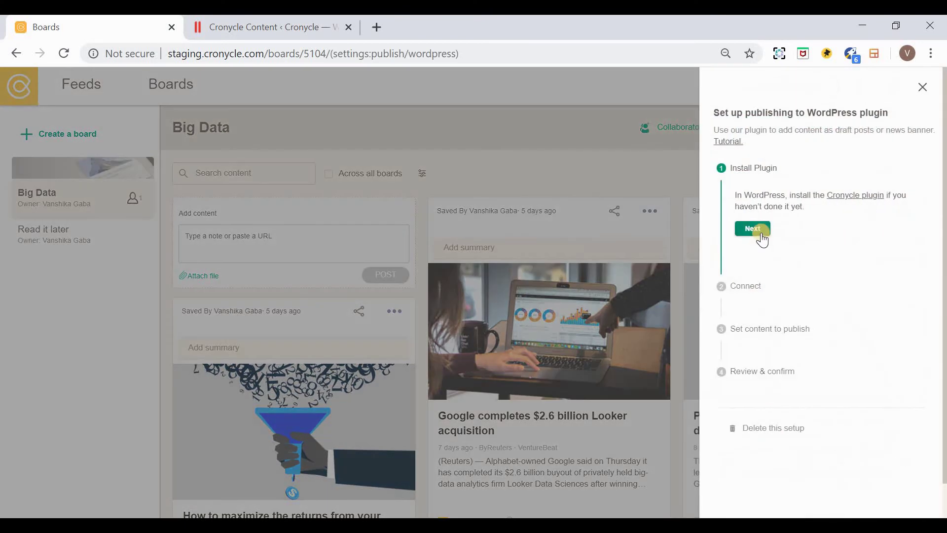
left_click(762, 231)
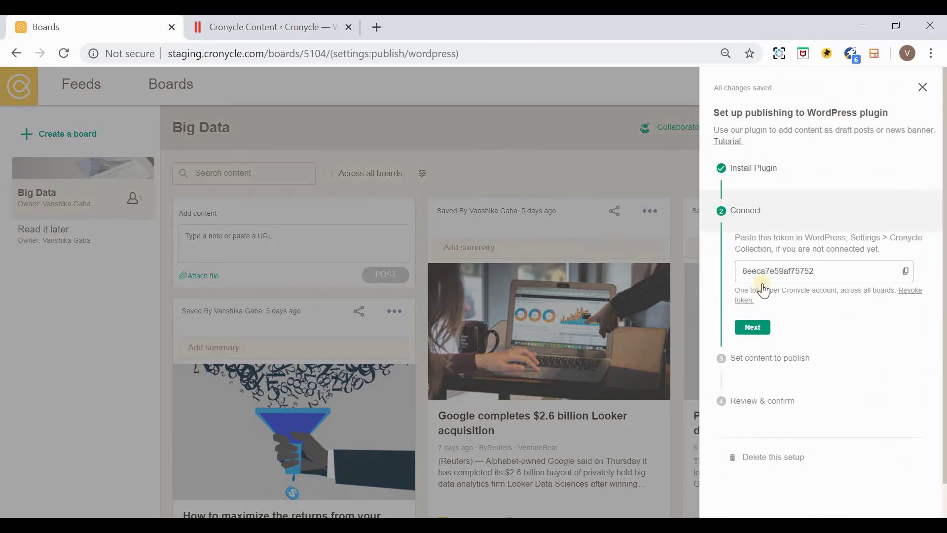
left_click(763, 327)
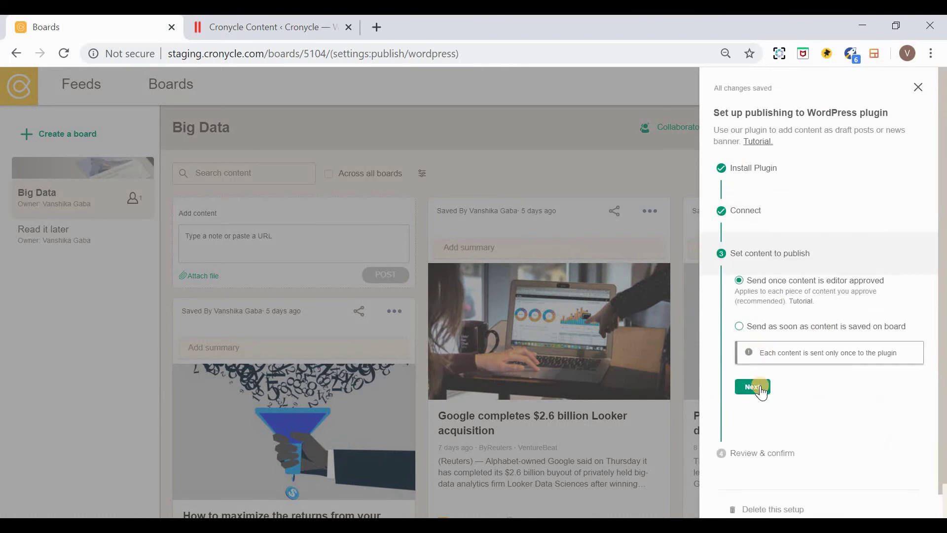
left_click(761, 388)
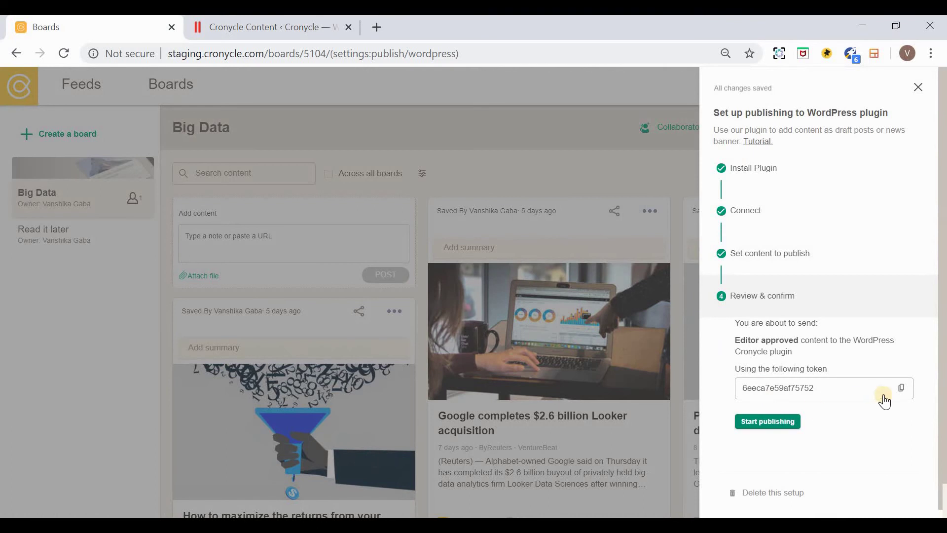
left_click(768, 423)
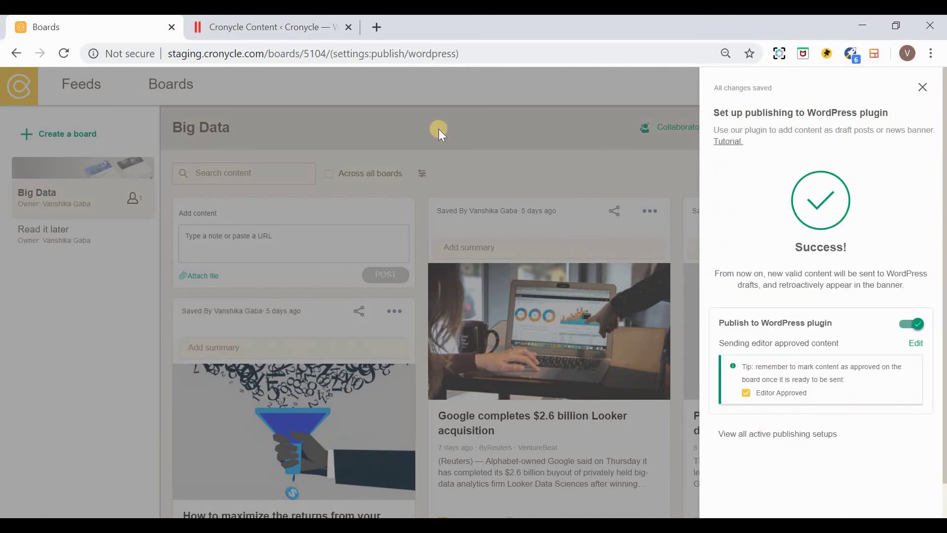
Switch to WordPress, save the Cronycle token in the Cronycle Content settings, and look through the received board content
left_click(260, 19)
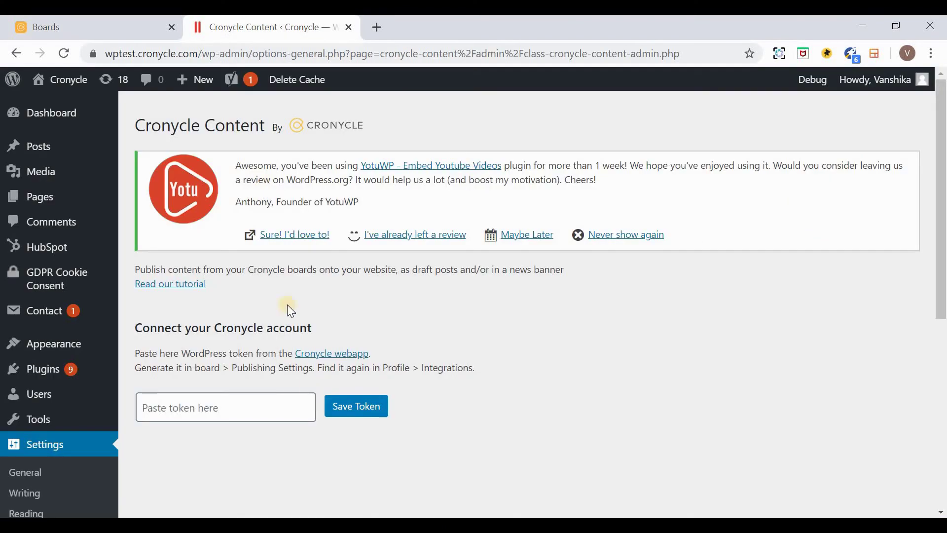
left_click(269, 401)
left_click(219, 440)
left_click(341, 413)
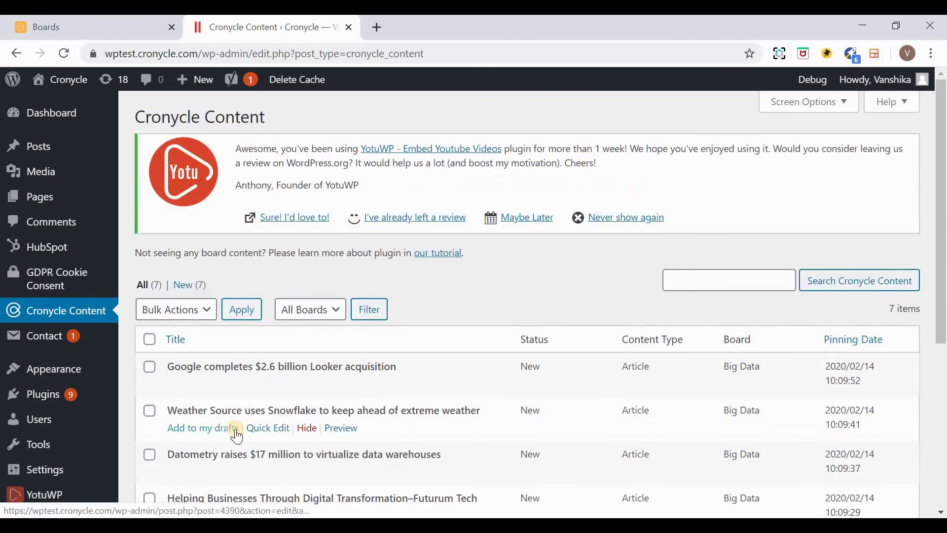
scroll(197, 429, "down", 3)
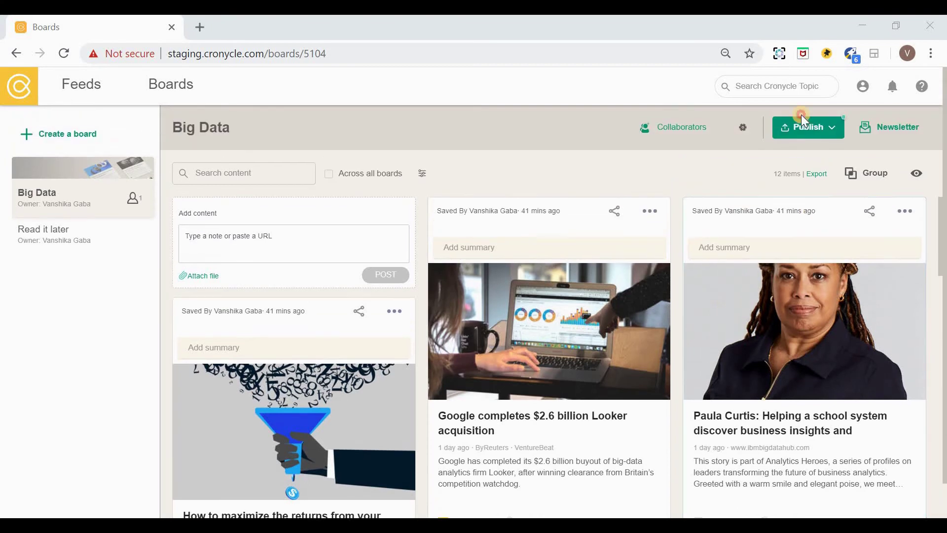
Start the board's RSS feed publishing setup in Cronycle and set content to send once editor approved
left_click(802, 124)
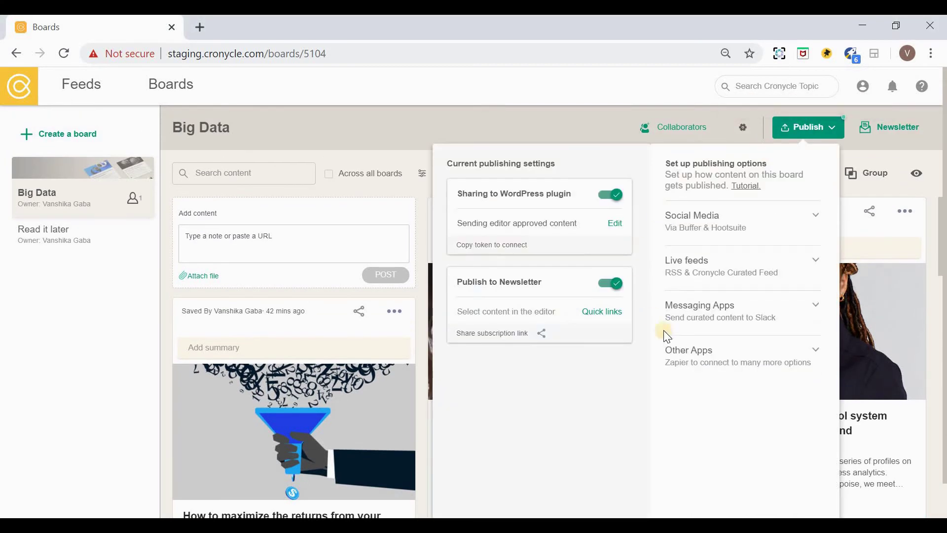
left_click(693, 260)
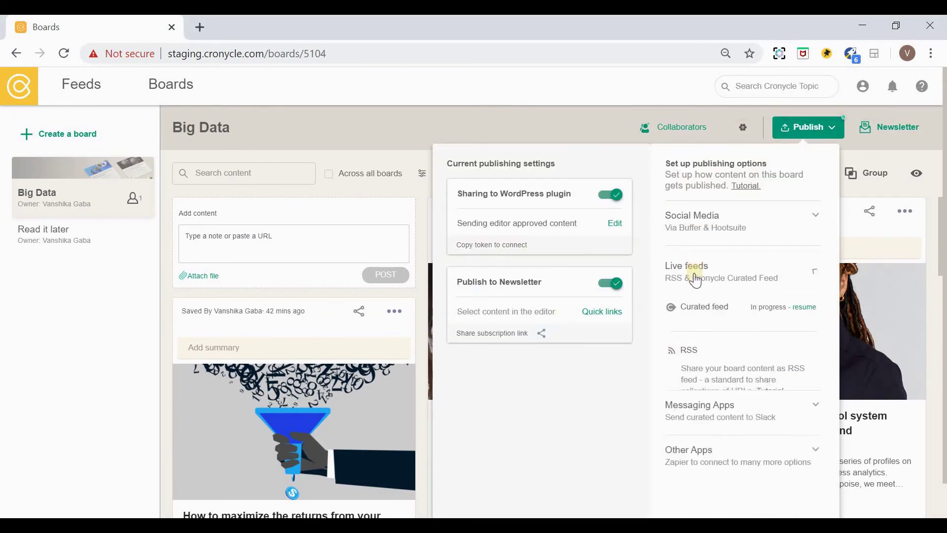
left_click(729, 398)
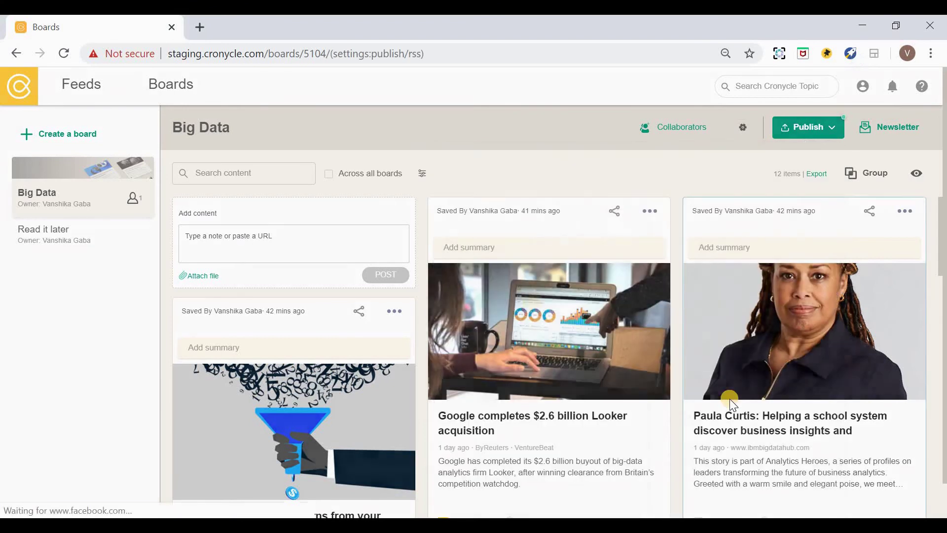
left_click(761, 295)
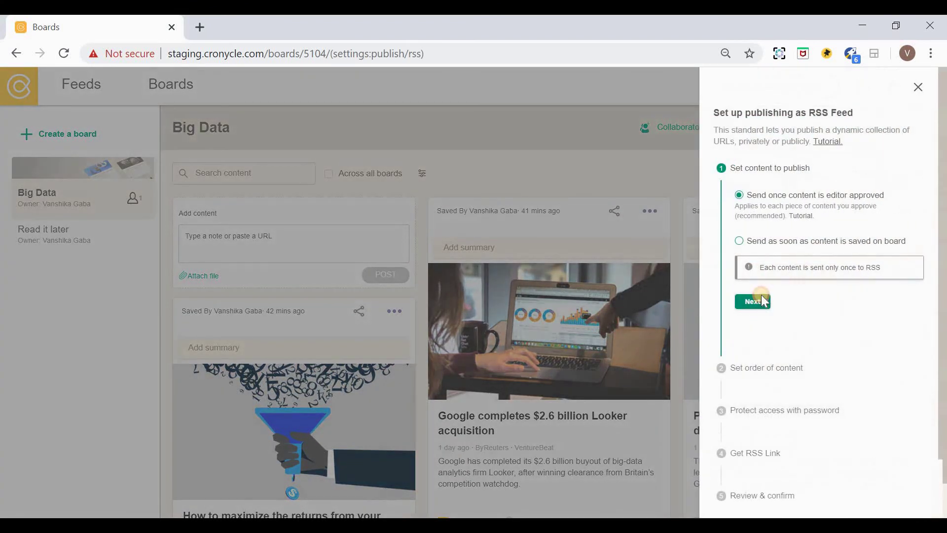
Proceed through the RSS feed's content order and password protection settings and view the sharing options of its public link
left_click(751, 281)
left_click(752, 375)
left_click(896, 359)
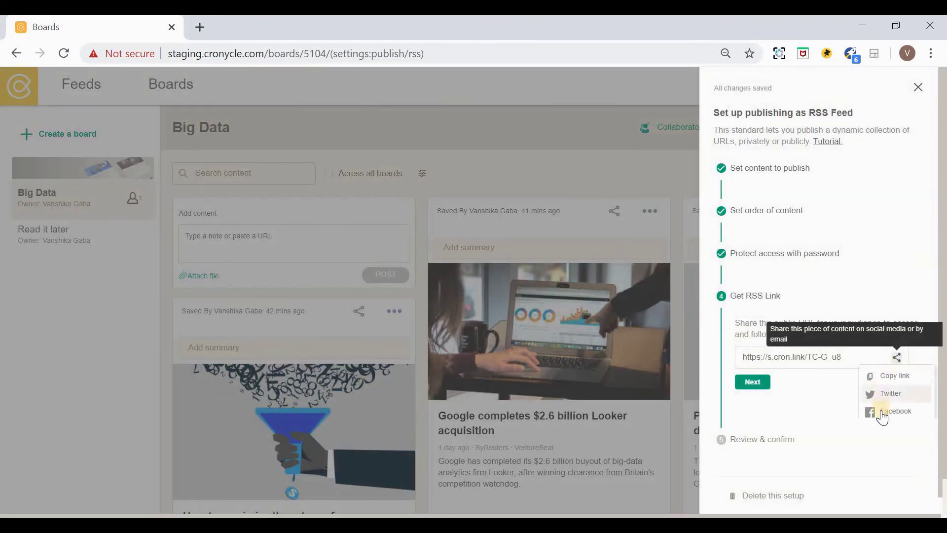
left_click(752, 382)
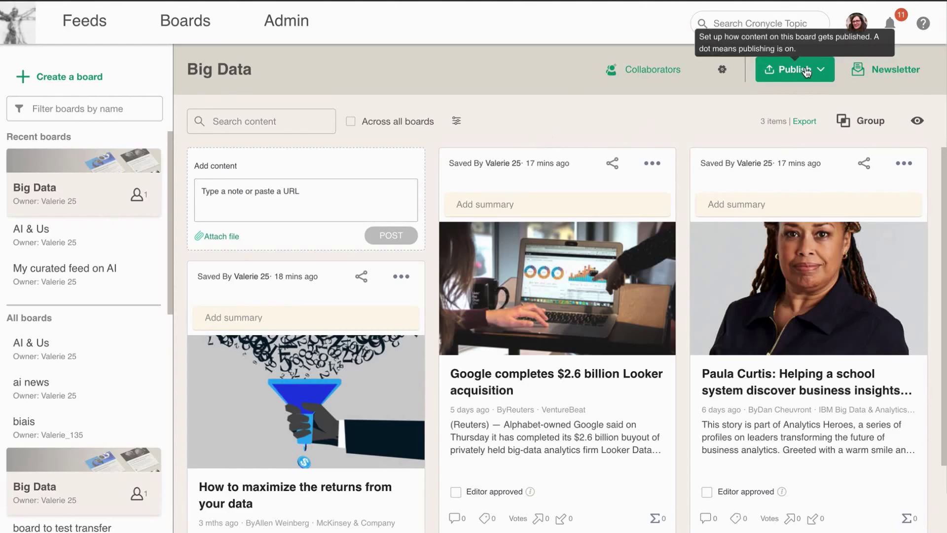
Start the Big Data board's publishing setup to Slack, using the connected Cronycle Ltd workspace
left_click(807, 73)
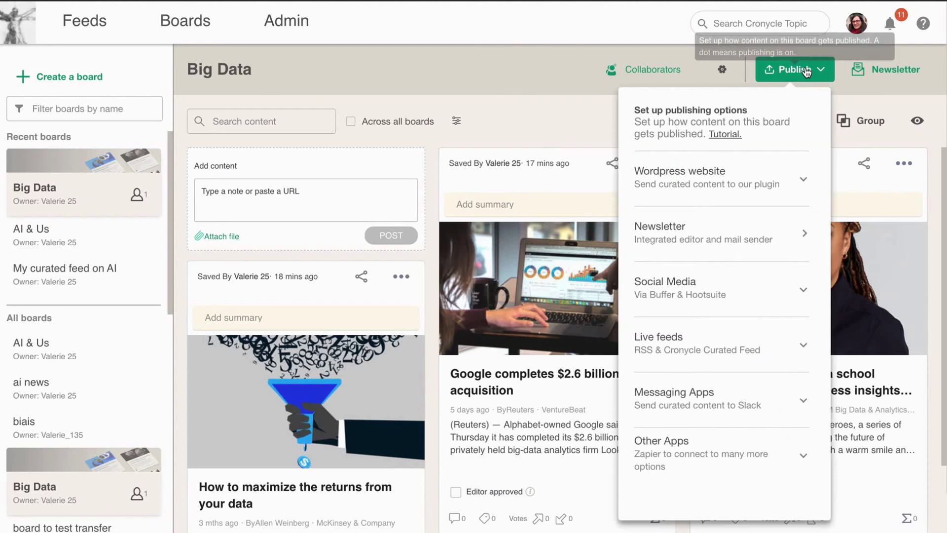
left_click(694, 392)
scroll(696, 395, "down", 2)
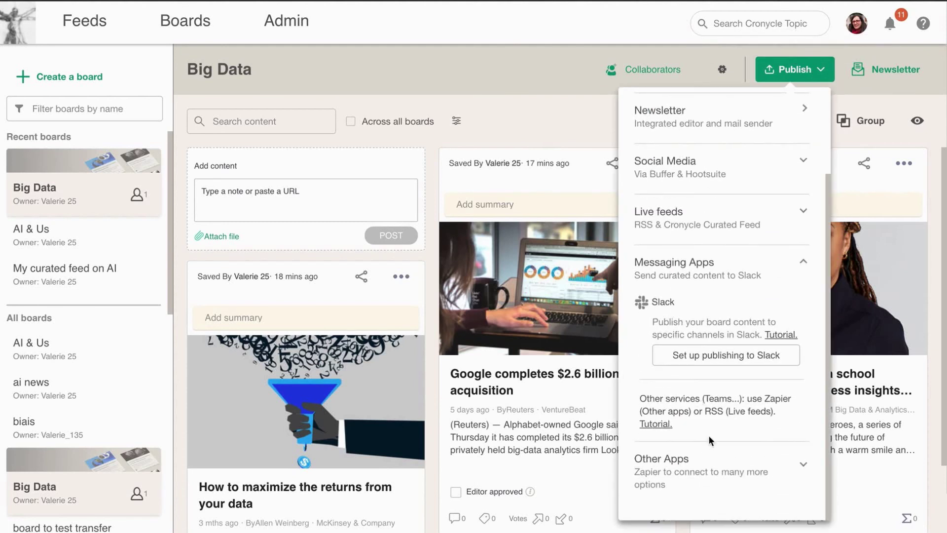
left_click(735, 355)
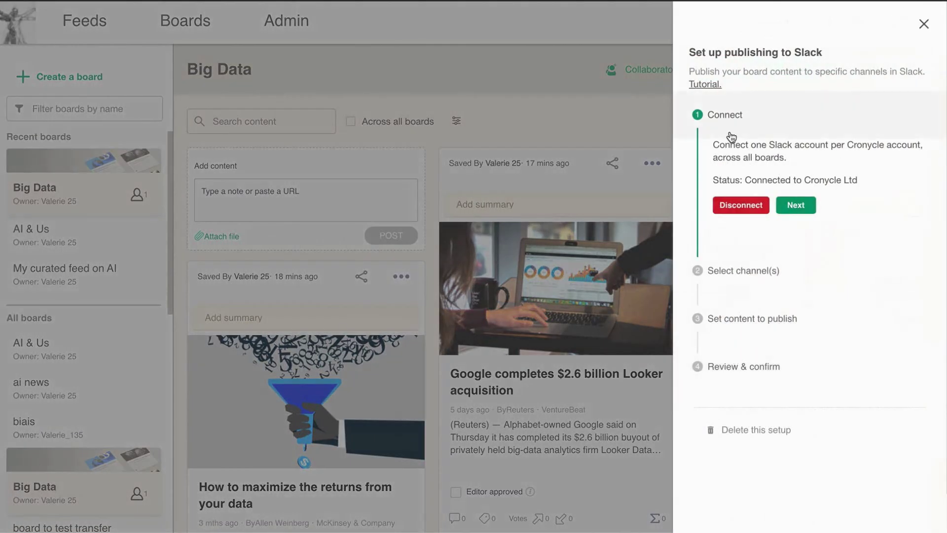
left_click(797, 214)
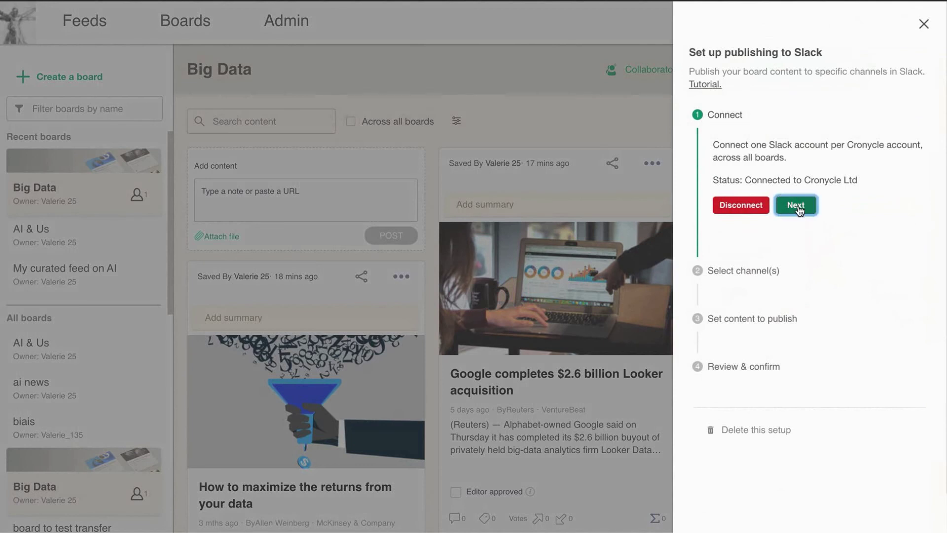
Choose the general Slack channel, set content to send once editor approved, and start publishing
left_click(774, 219)
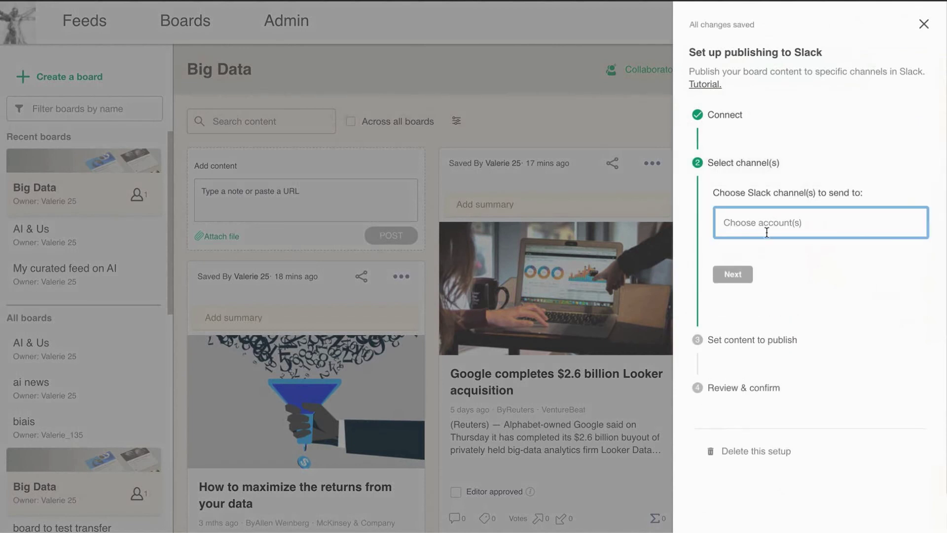
type("gener")
left_click(829, 291)
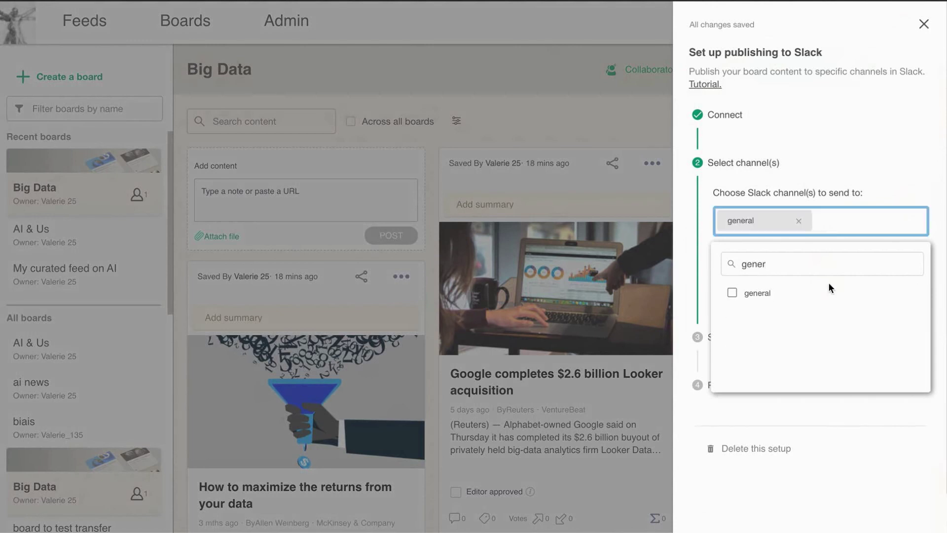
left_click(921, 191)
left_click(732, 268)
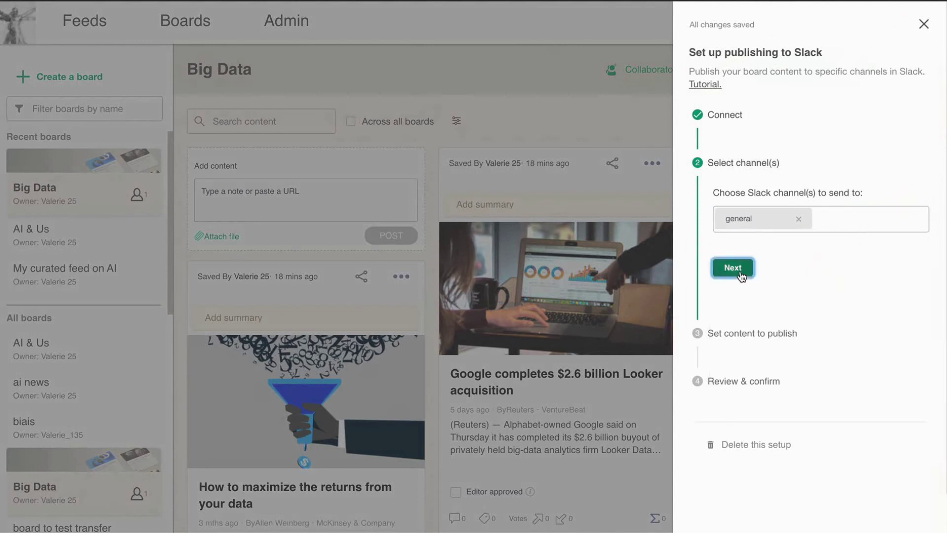
left_click(742, 359)
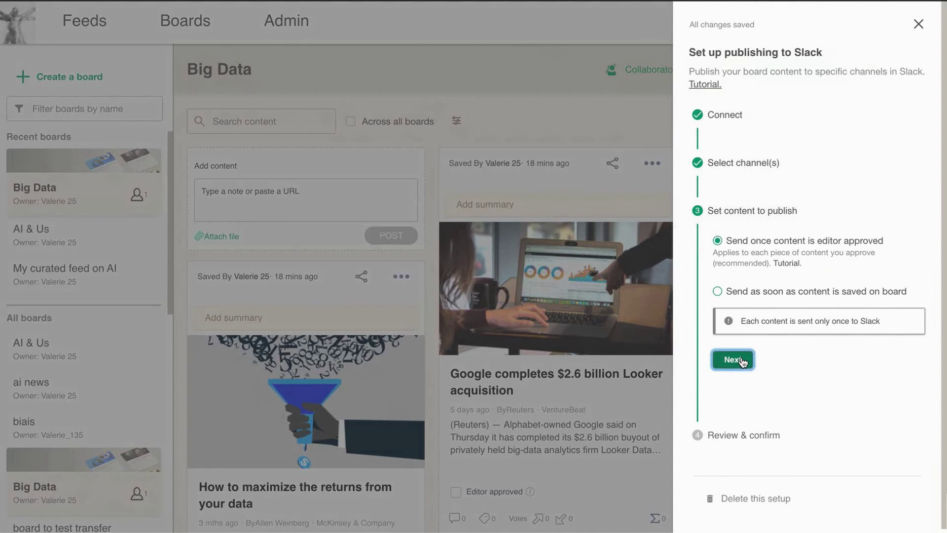
left_click(749, 330)
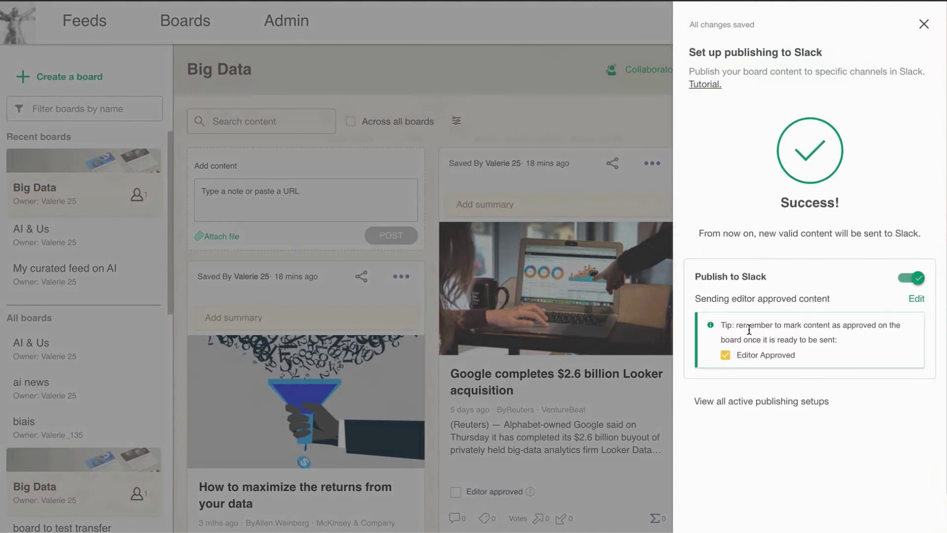